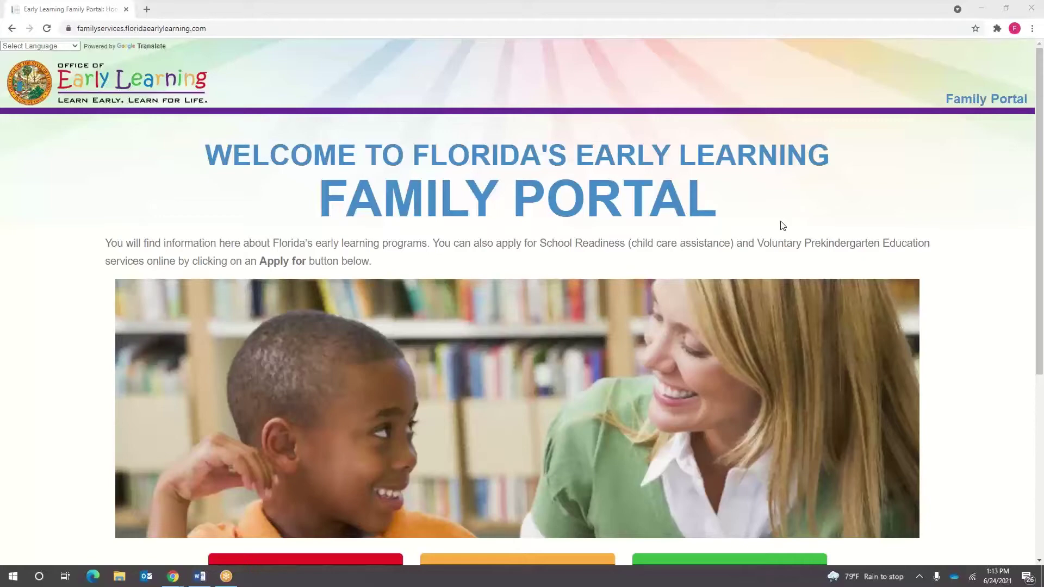
Sign in to the existing Family Portal account and start the eligibility update for School Readiness funding
{"action": "scroll", "coordinate": [630, 224], "scroll_direction": "down", "scroll_amount": 5}
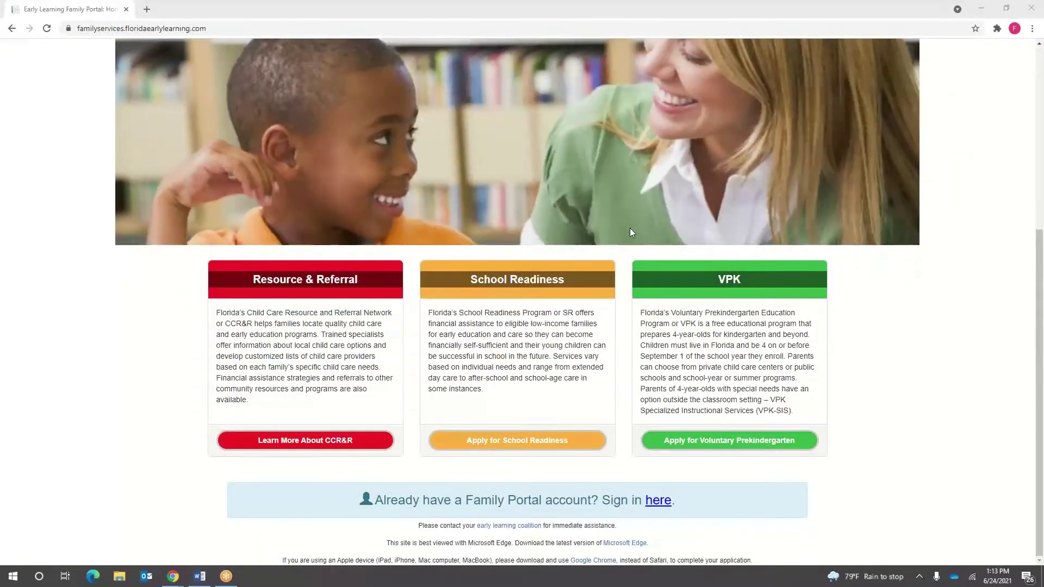
{"action": "left_click", "coordinate": [660, 505]}
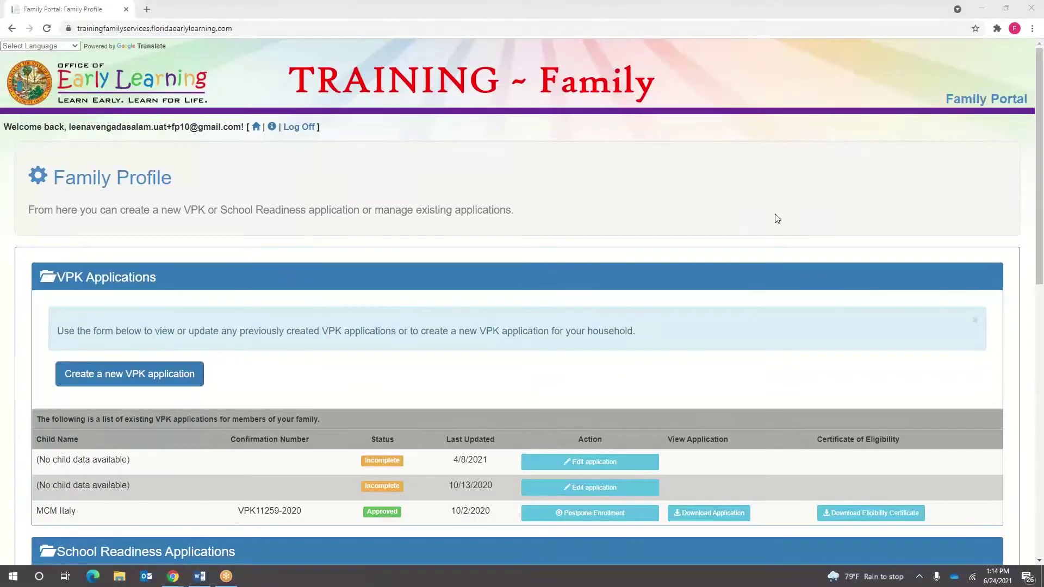
{"action": "scroll", "coordinate": [580, 235], "scroll_direction": "down", "scroll_amount": 4}
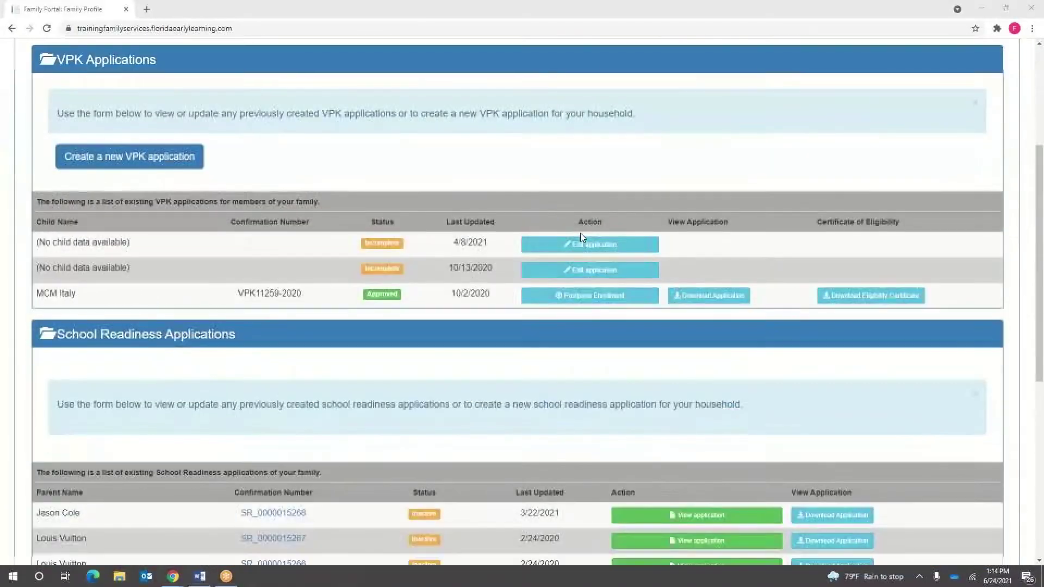
{"action": "scroll", "coordinate": [579, 235], "scroll_direction": "down", "scroll_amount": 7}
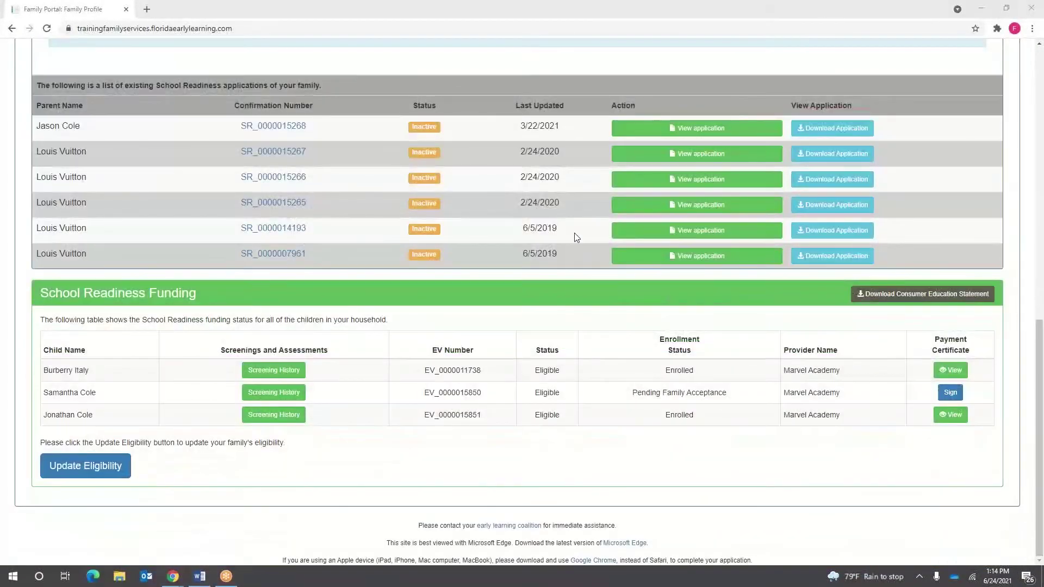
{"action": "left_click", "coordinate": [109, 477]}
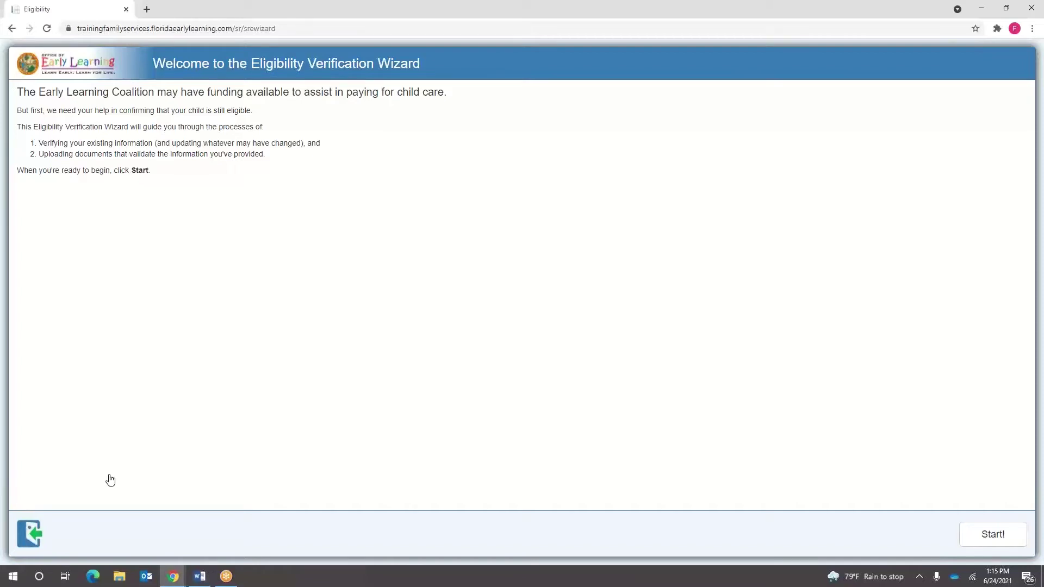
Start the Eligibility Verification Wizard, open the household address for updating, save it and confirm it as accurate and complete
{"action": "left_click", "coordinate": [1010, 540]}
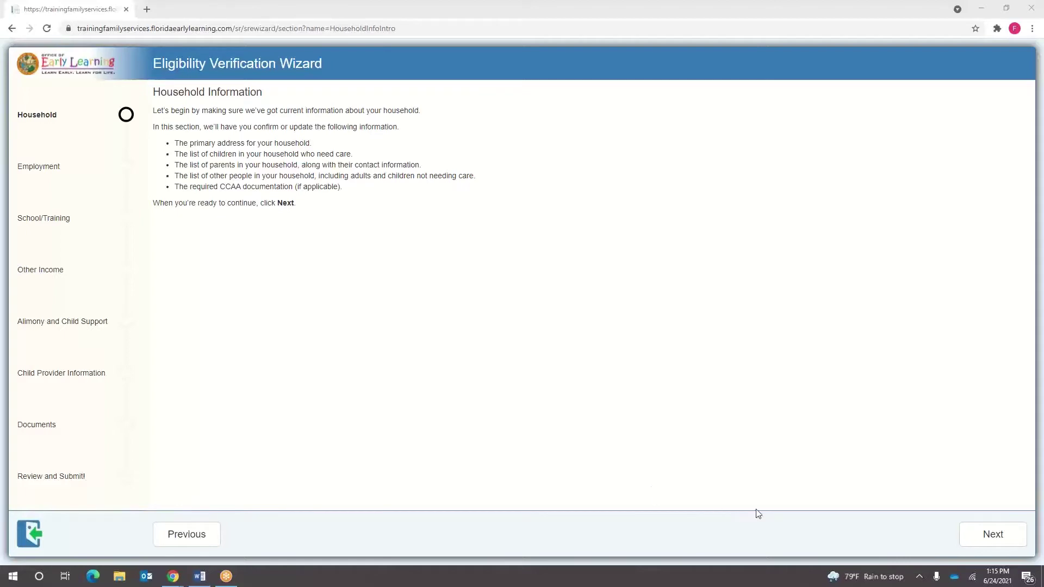
{"action": "left_click", "coordinate": [977, 537]}
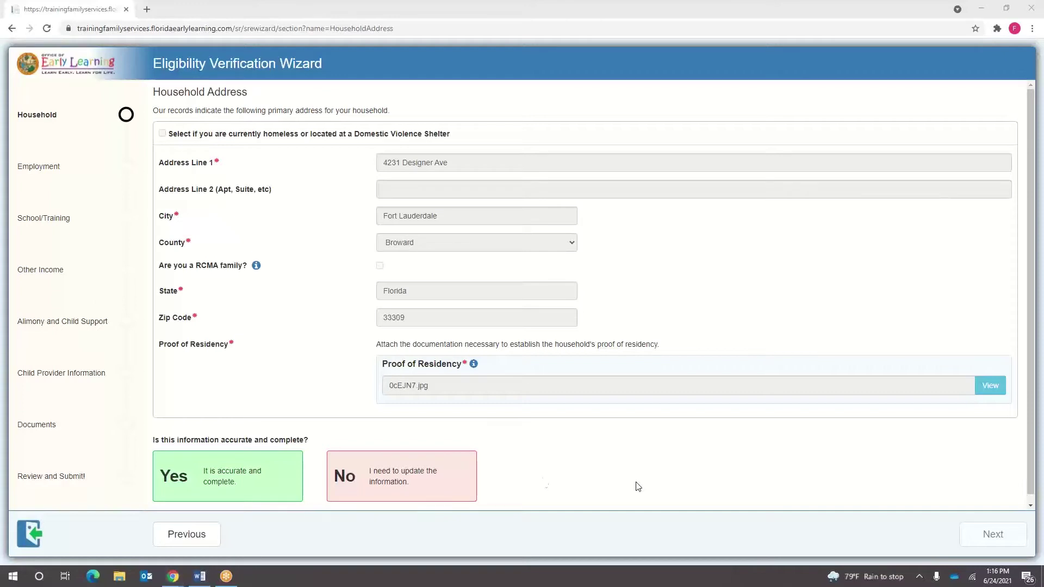
{"action": "left_click", "coordinate": [420, 481]}
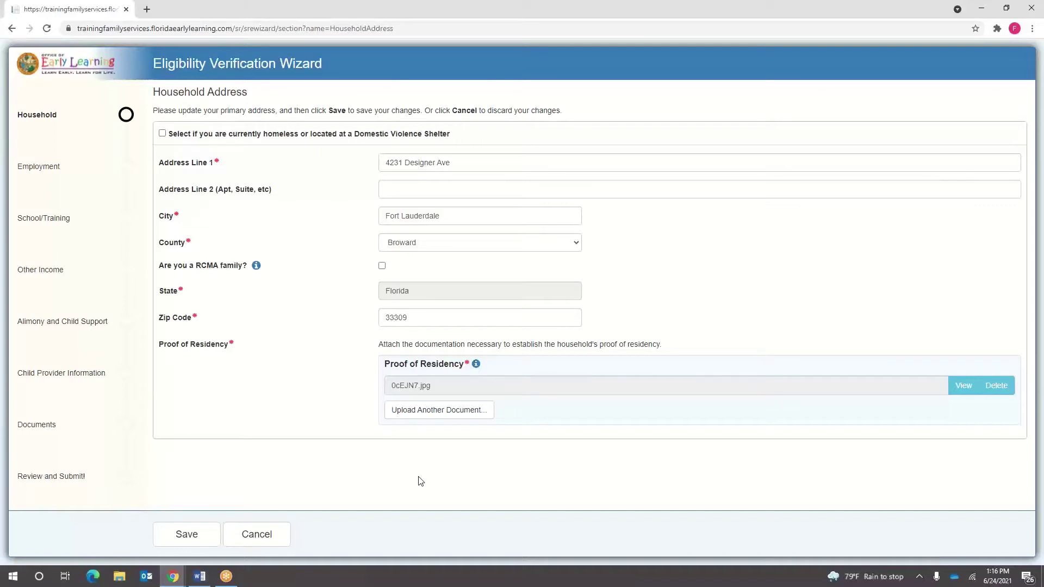
{"action": "left_click", "coordinate": [199, 536]}
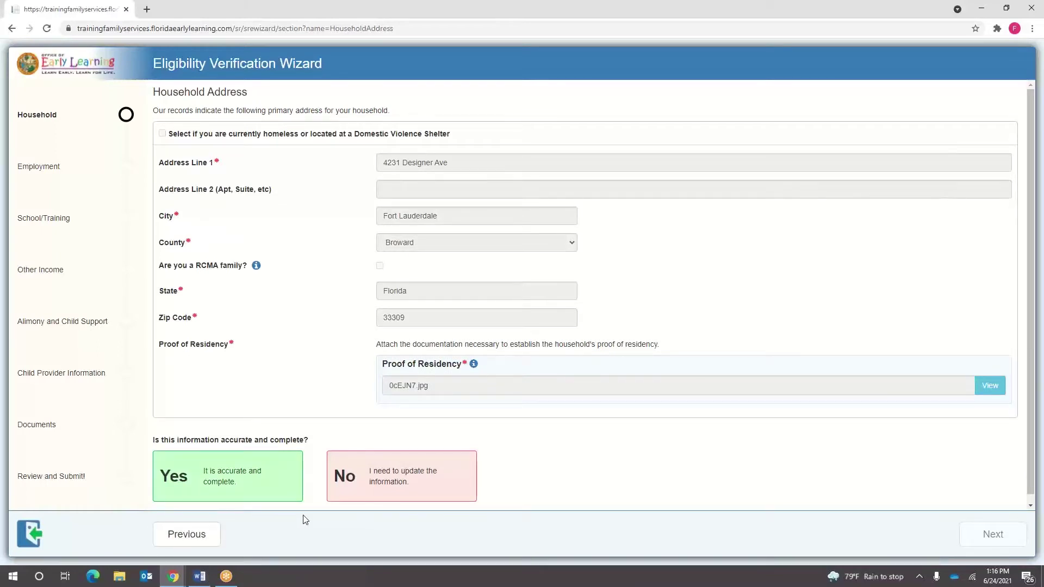
{"action": "left_click", "coordinate": [275, 484]}
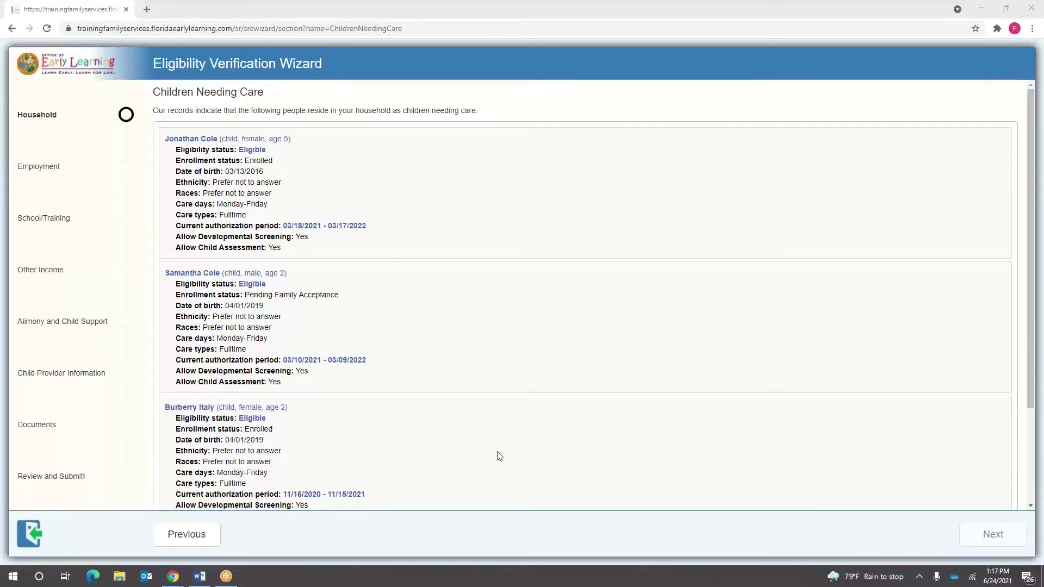
Open the last listed child needing care for editing, save the details and confirm the children's information as accurate and complete
{"action": "scroll", "coordinate": [499, 456], "scroll_direction": "down", "scroll_amount": 3}
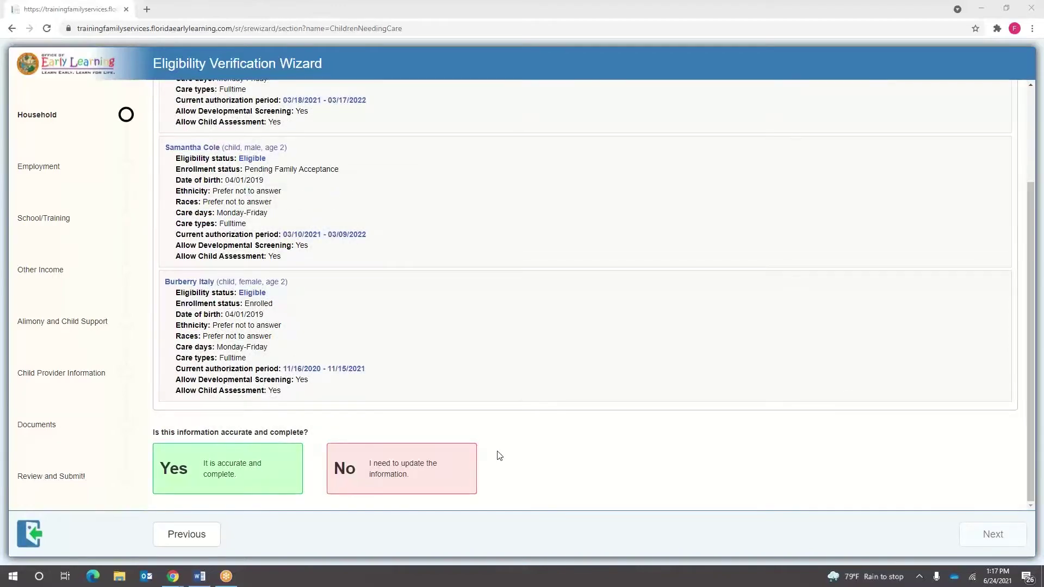
{"action": "left_click", "coordinate": [434, 475]}
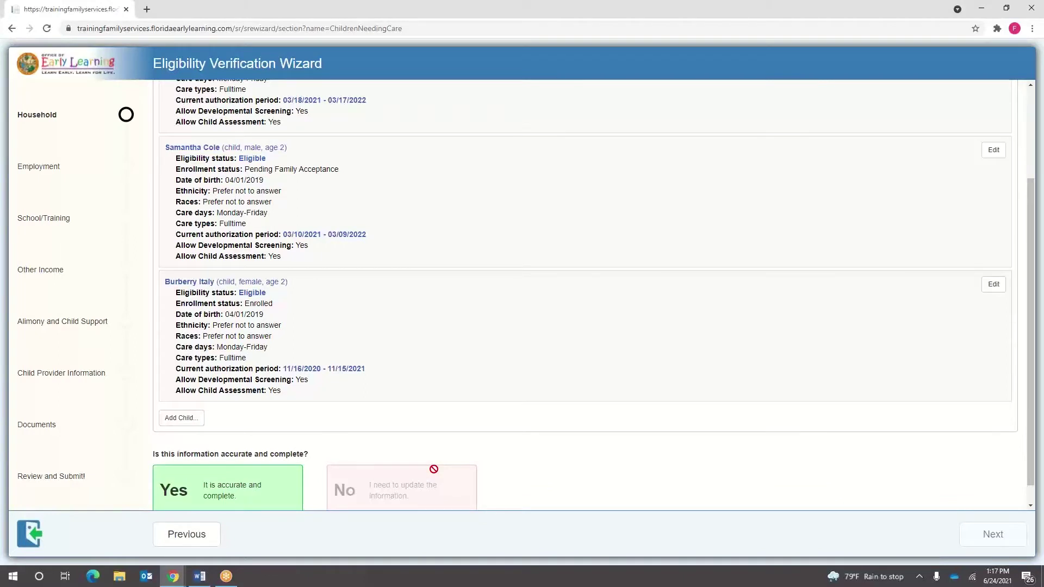
{"action": "left_click", "coordinate": [990, 285]}
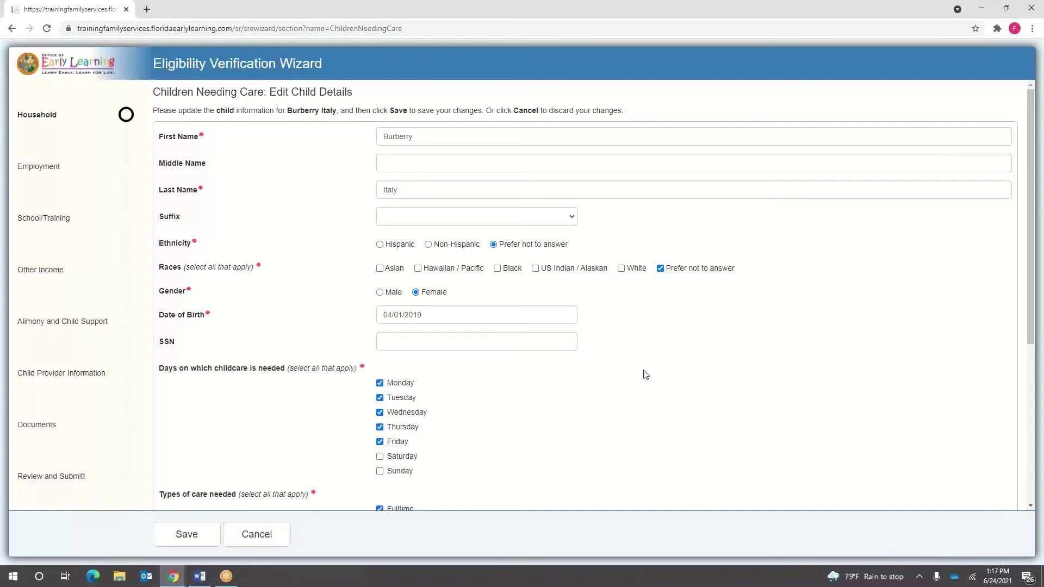
{"action": "scroll", "coordinate": [445, 321], "scroll_direction": "down", "scroll_amount": 2}
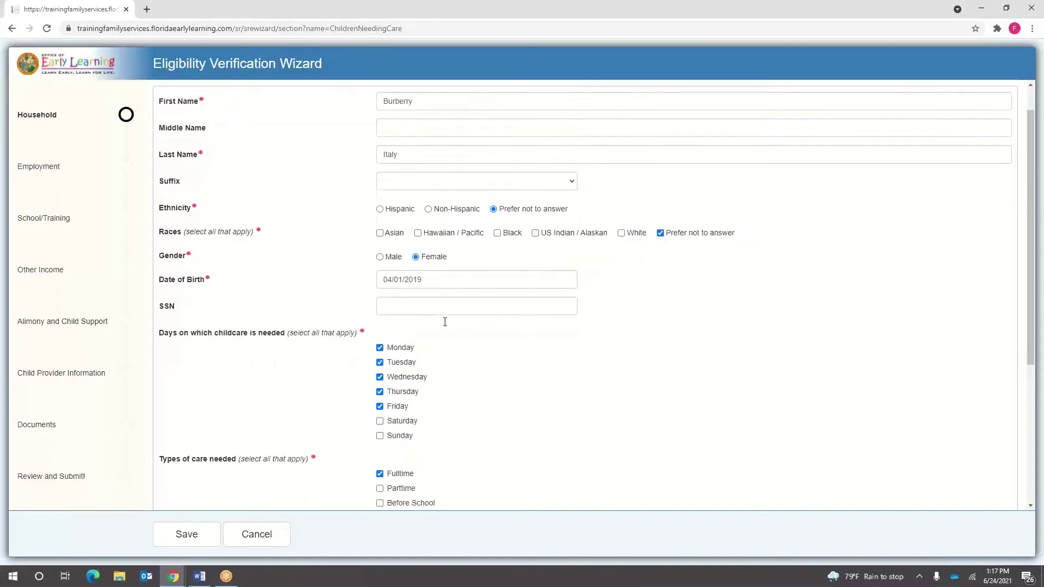
{"action": "scroll", "coordinate": [447, 324], "scroll_direction": "down", "scroll_amount": 3}
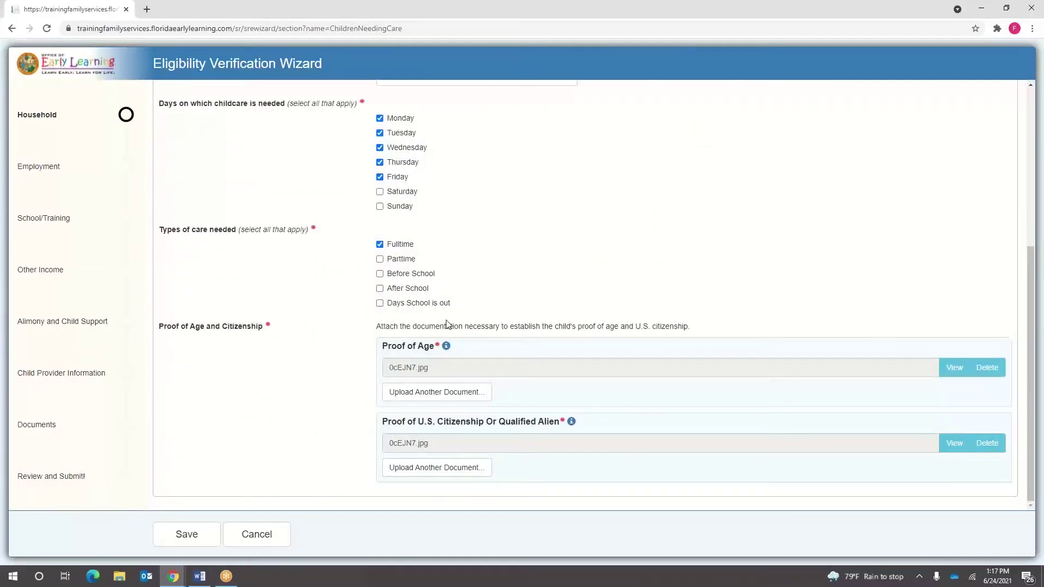
{"action": "left_click", "coordinate": [186, 534]}
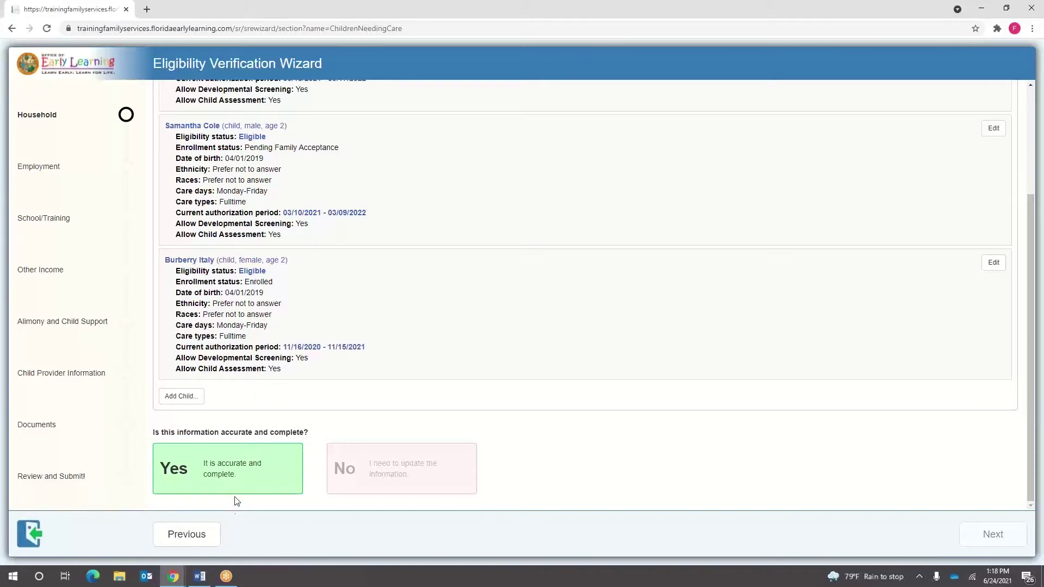
{"action": "left_click", "coordinate": [249, 471]}
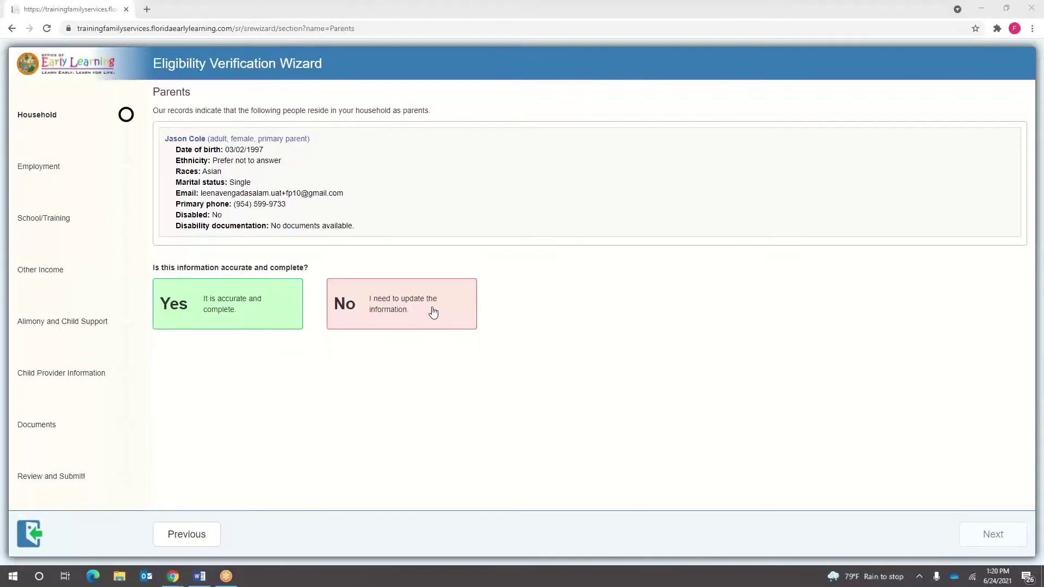
Open the primary parent's details for updating, review and save them, and confirm the parent information as accurate and complete
{"action": "left_click", "coordinate": [433, 312]}
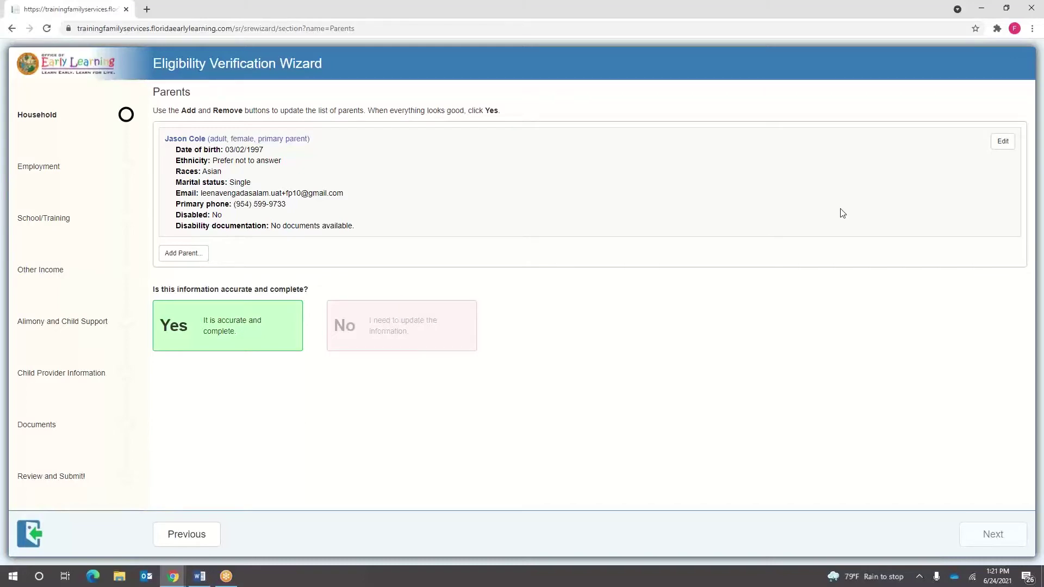
{"action": "left_click", "coordinate": [1001, 141]}
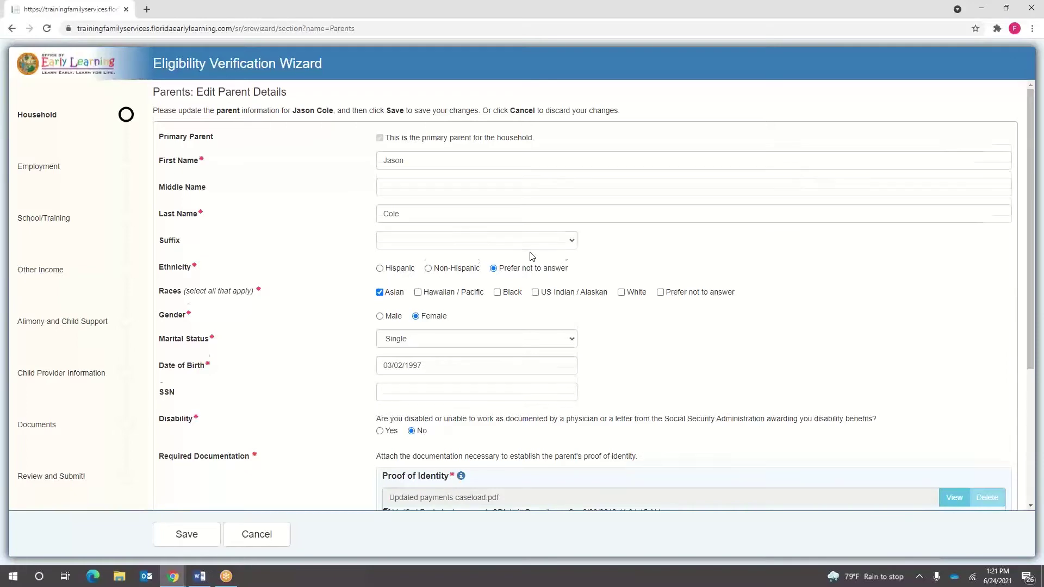
{"action": "scroll", "coordinate": [532, 255], "scroll_direction": "down", "scroll_amount": 3}
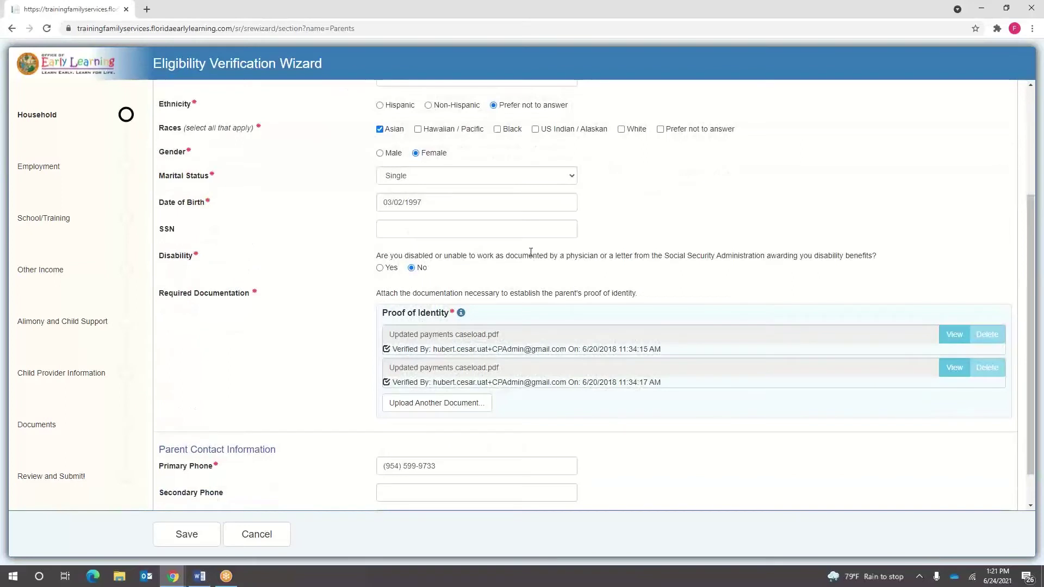
{"action": "scroll", "coordinate": [530, 252], "scroll_direction": "down", "scroll_amount": 1}
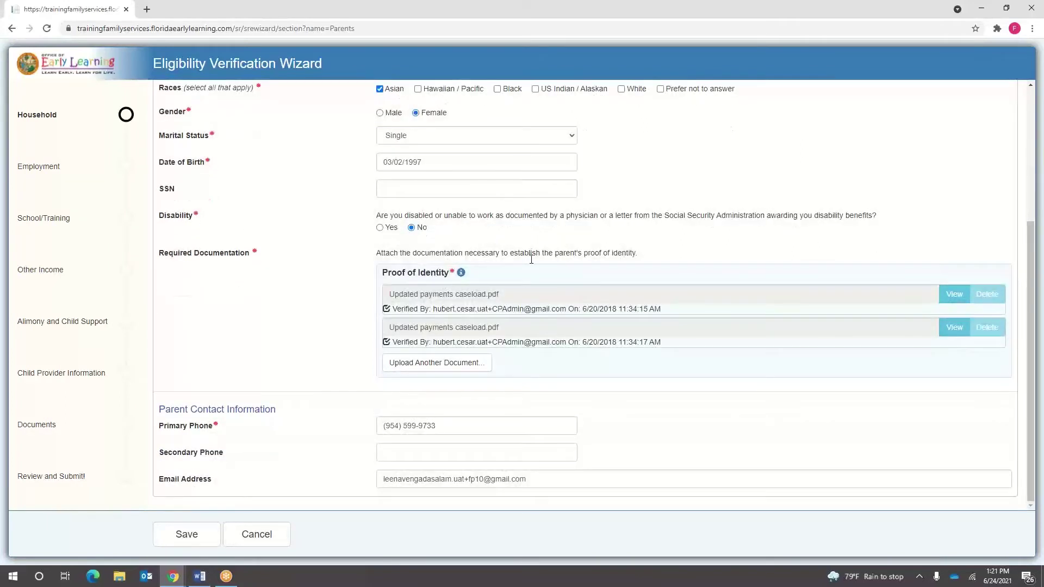
{"action": "left_click", "coordinate": [198, 535]}
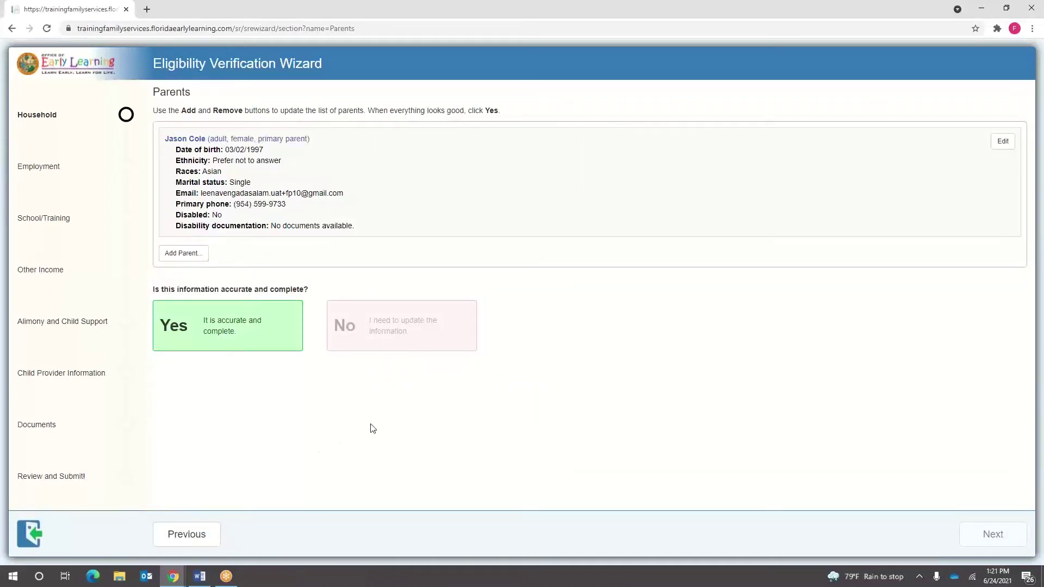
{"action": "left_click", "coordinate": [270, 341]}
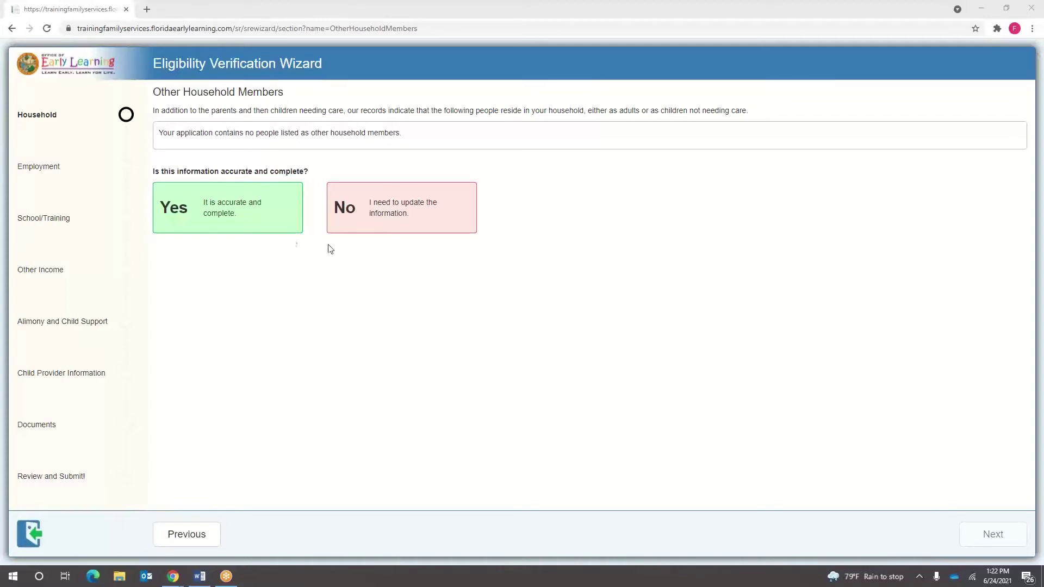
Confirm the other household members section, save the CCAA form question as No and confirm it as accurate
{"action": "left_click", "coordinate": [251, 228]}
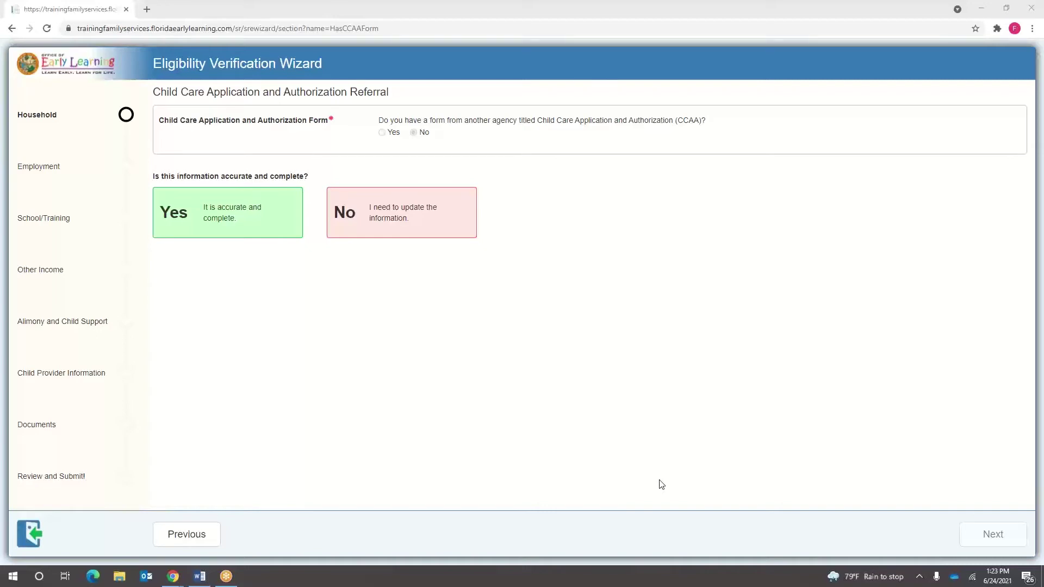
{"action": "left_click", "coordinate": [391, 209]}
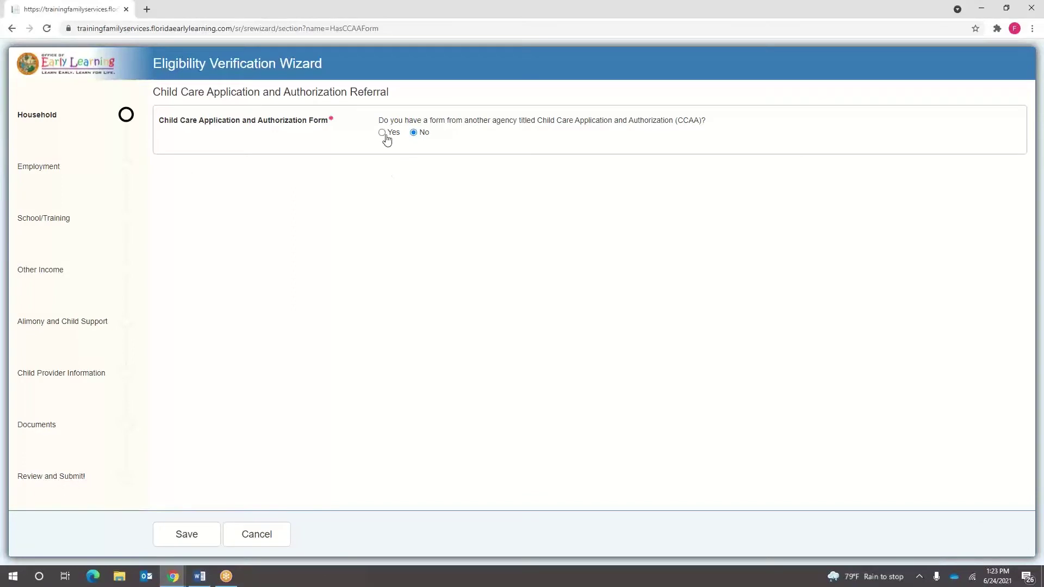
{"action": "left_click", "coordinate": [383, 133]}
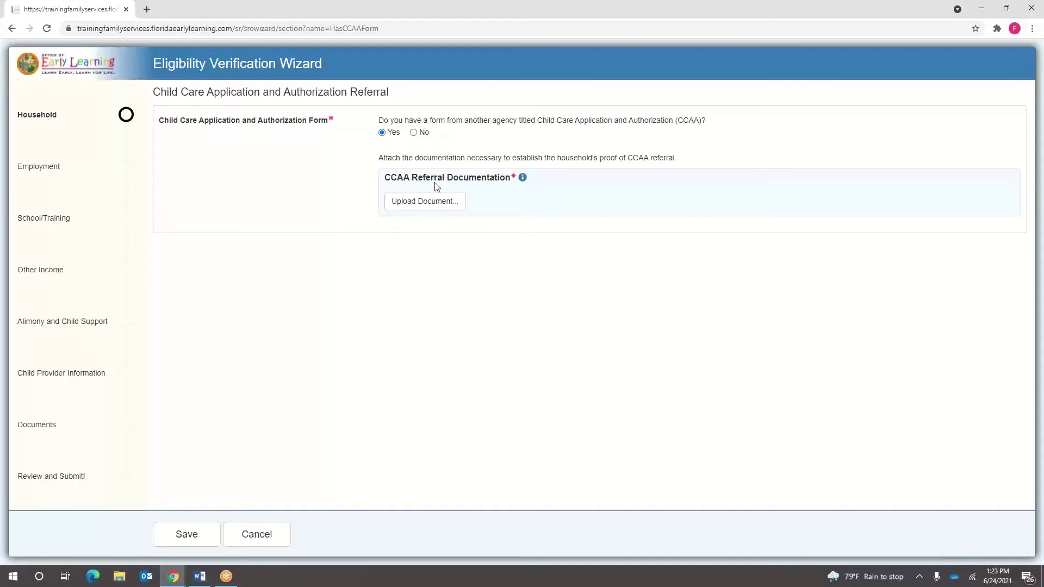
{"action": "left_click", "coordinate": [422, 134]}
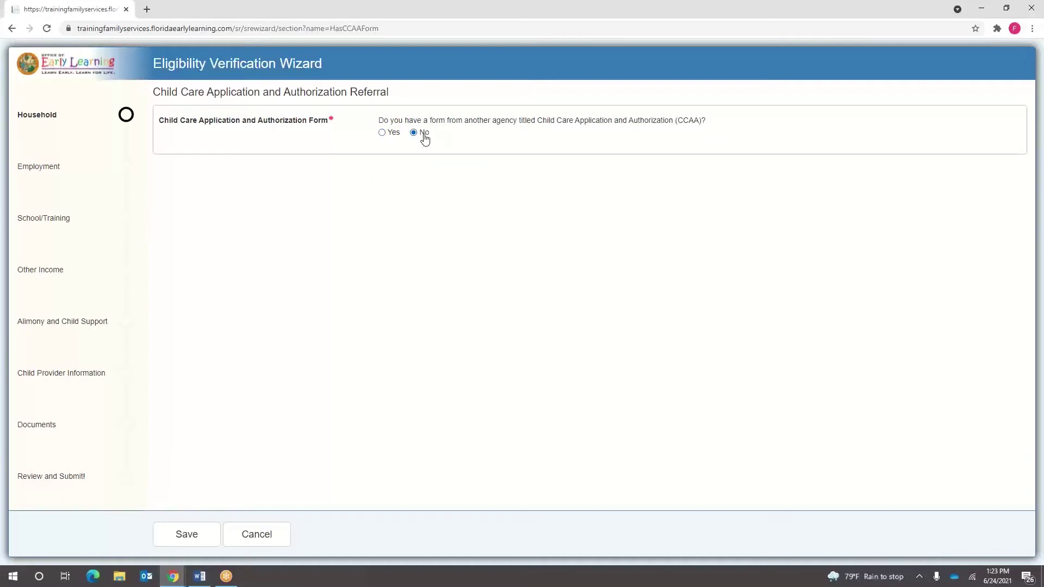
{"action": "left_click", "coordinate": [188, 539]}
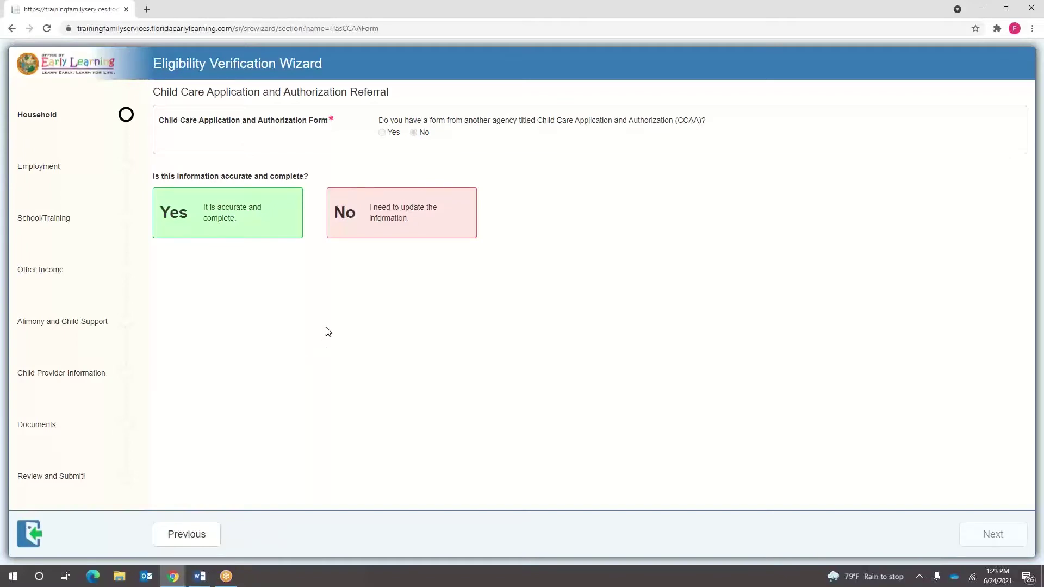
{"action": "left_click", "coordinate": [269, 227]}
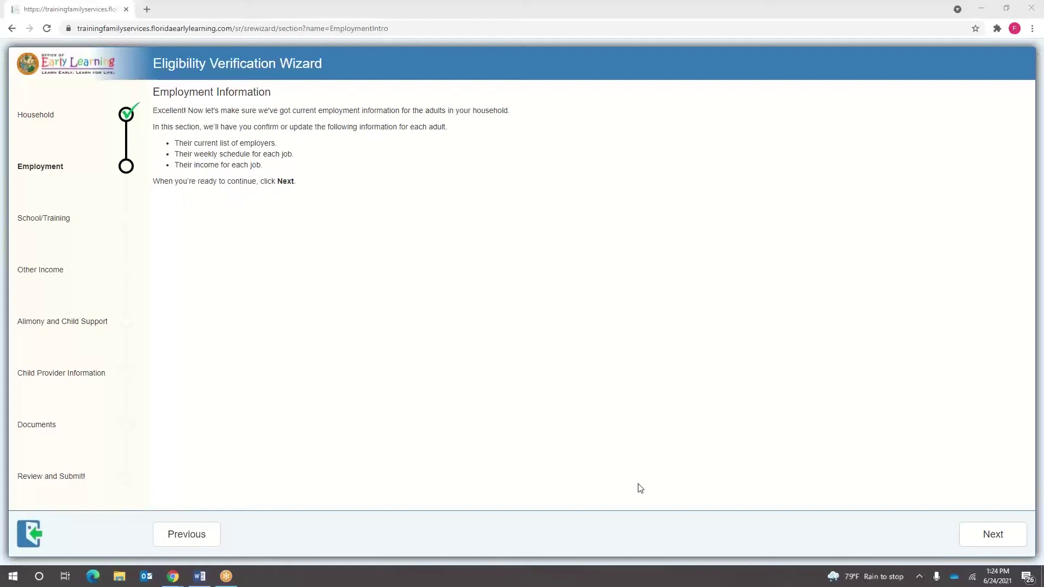
Open the Movers job for editing, review and save its details, and confirm the employment information as accurate and complete
{"action": "left_click", "coordinate": [996, 537]}
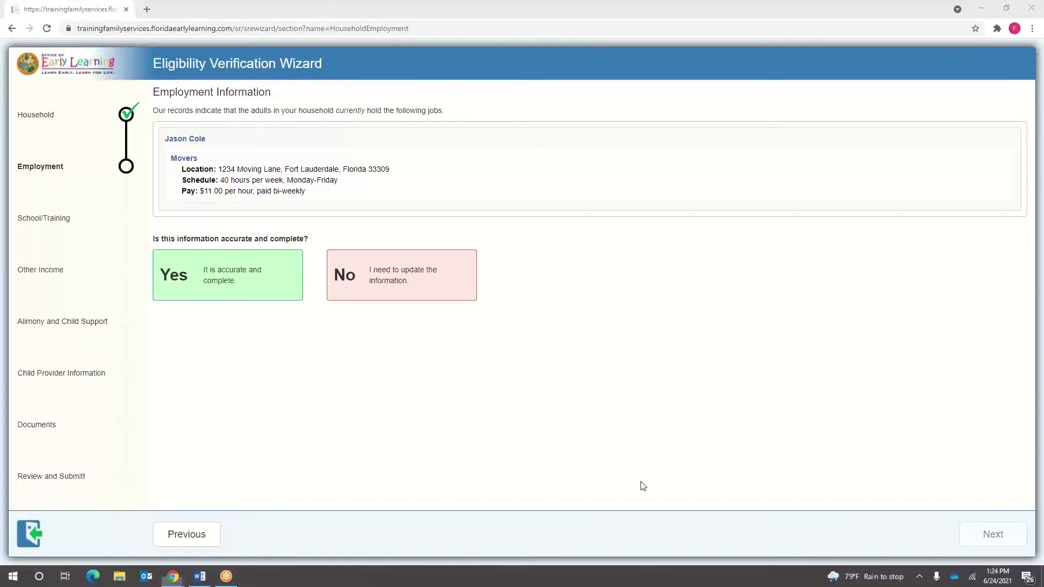
{"action": "left_click", "coordinate": [408, 272]}
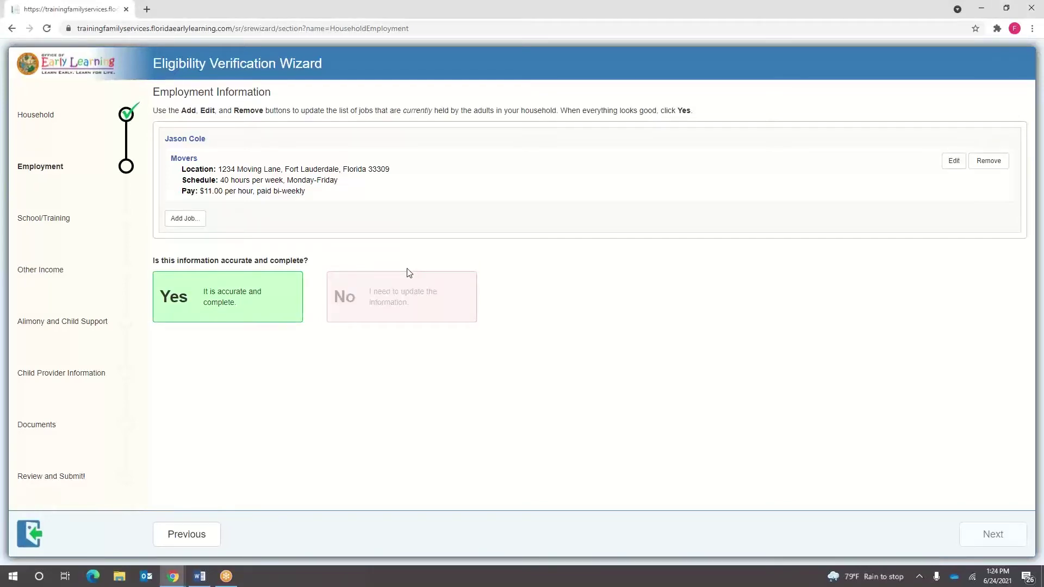
{"action": "left_click", "coordinate": [953, 161]}
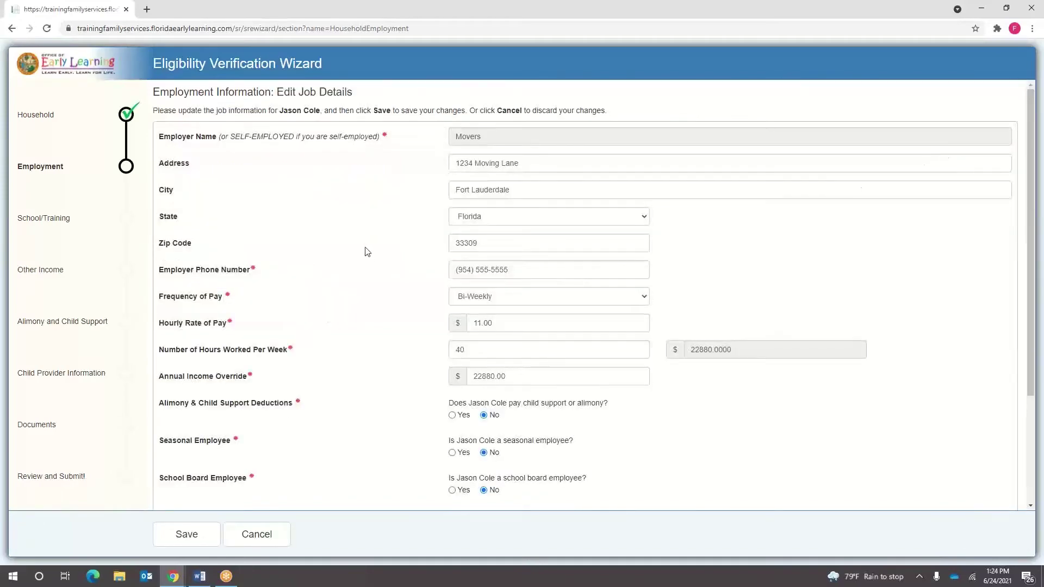
{"action": "scroll", "coordinate": [373, 231], "scroll_direction": "down", "scroll_amount": 3}
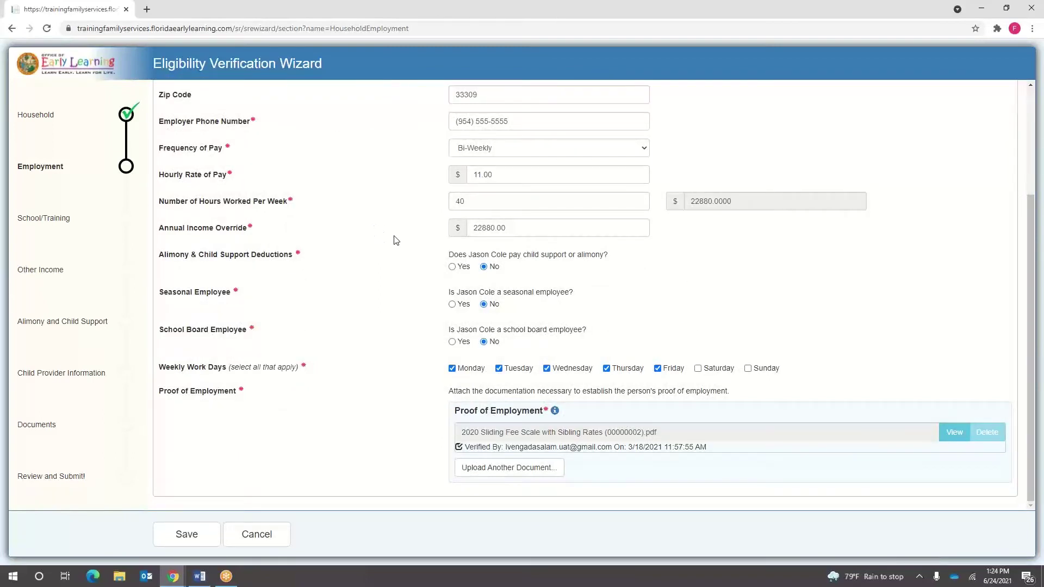
{"action": "left_click", "coordinate": [186, 534]}
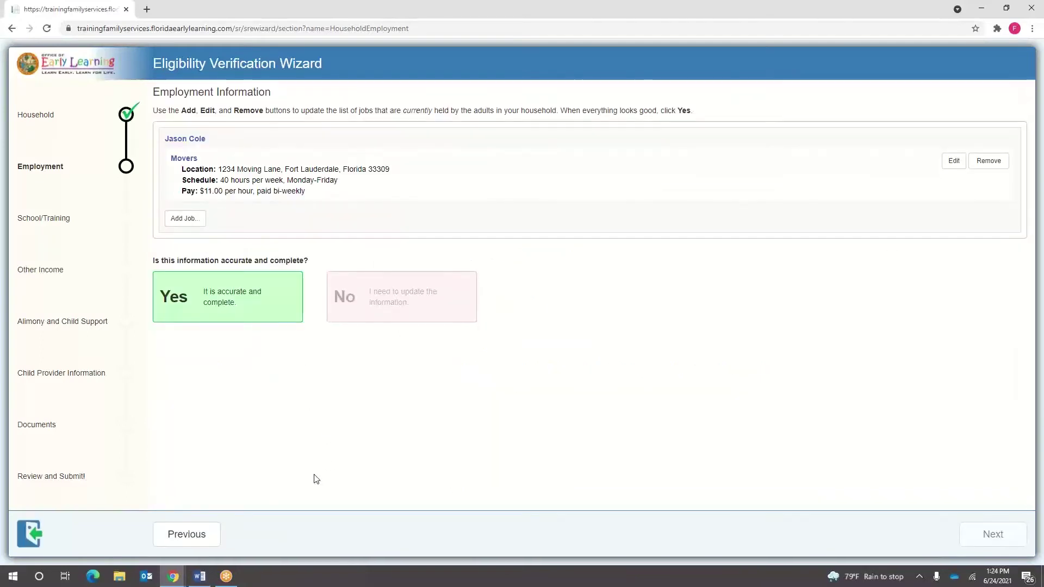
{"action": "left_click", "coordinate": [250, 309]}
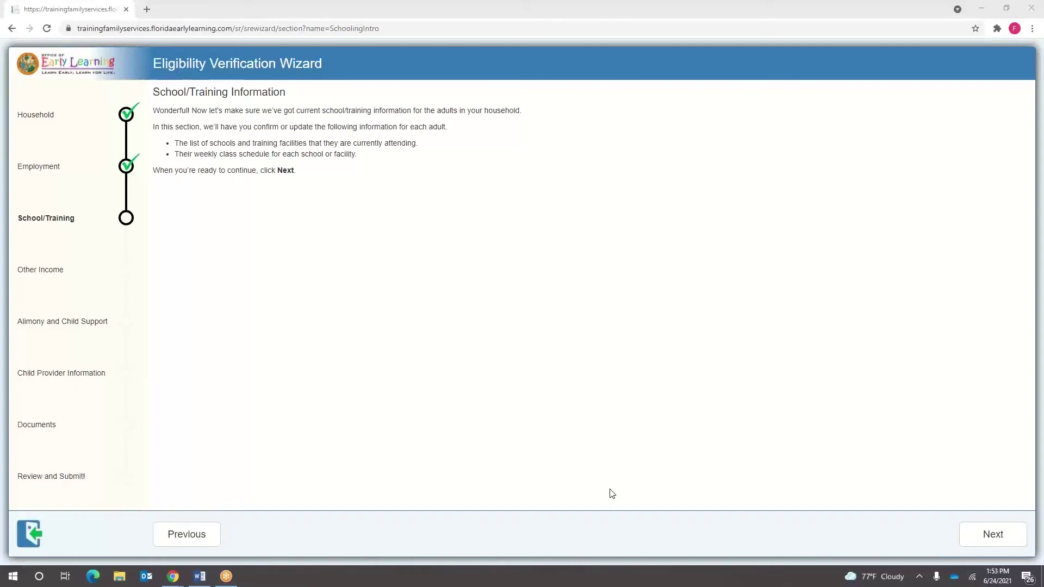
Confirm the school/training information as accurate and complete, and open the other income section for updating and confirm it the same way
{"action": "left_click", "coordinate": [971, 539]}
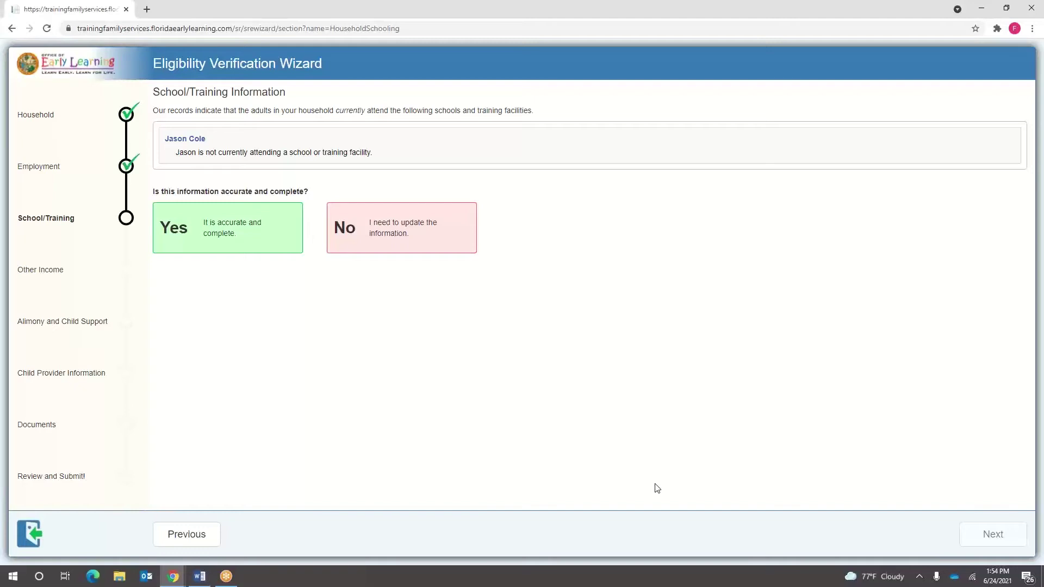
{"action": "left_click", "coordinate": [258, 243]}
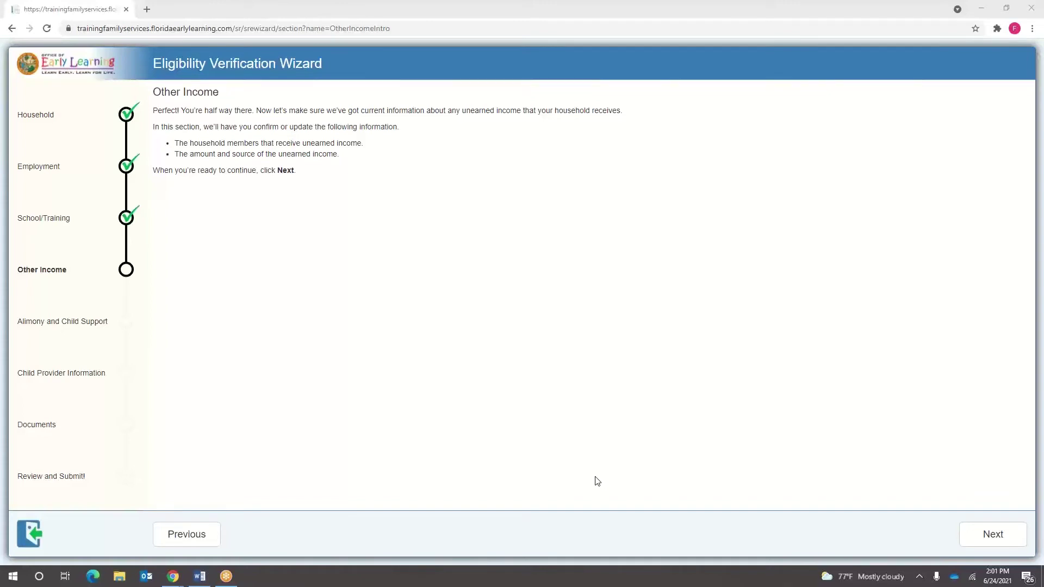
{"action": "left_click", "coordinate": [991, 534]}
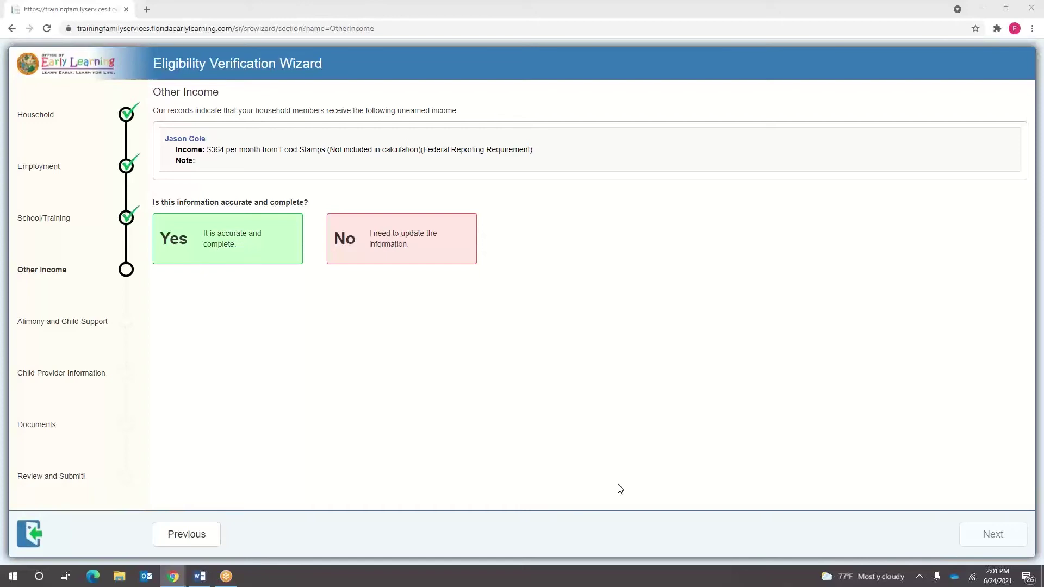
{"action": "left_click", "coordinate": [402, 250]}
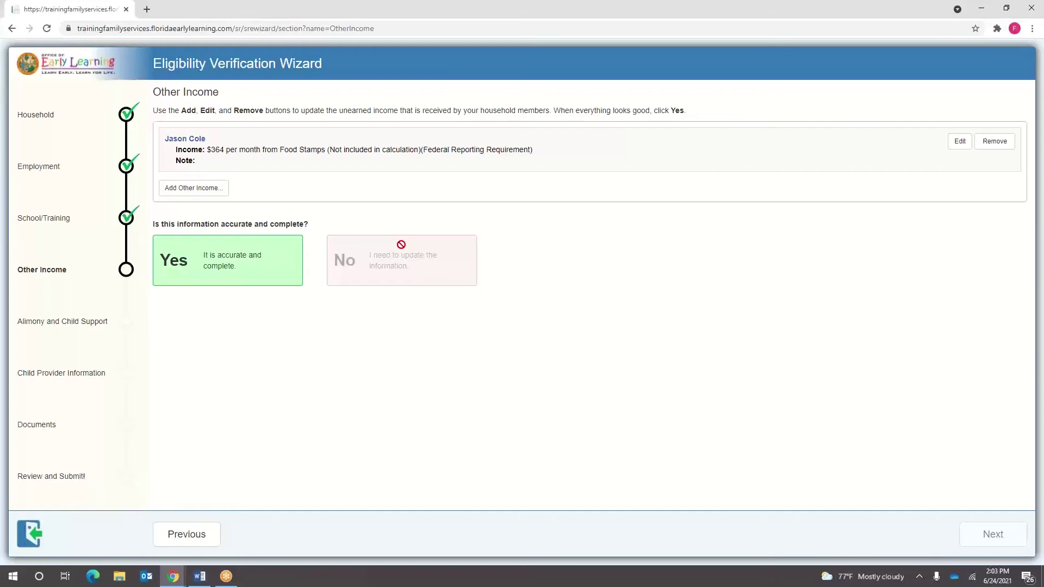
{"action": "left_click", "coordinate": [191, 261]}
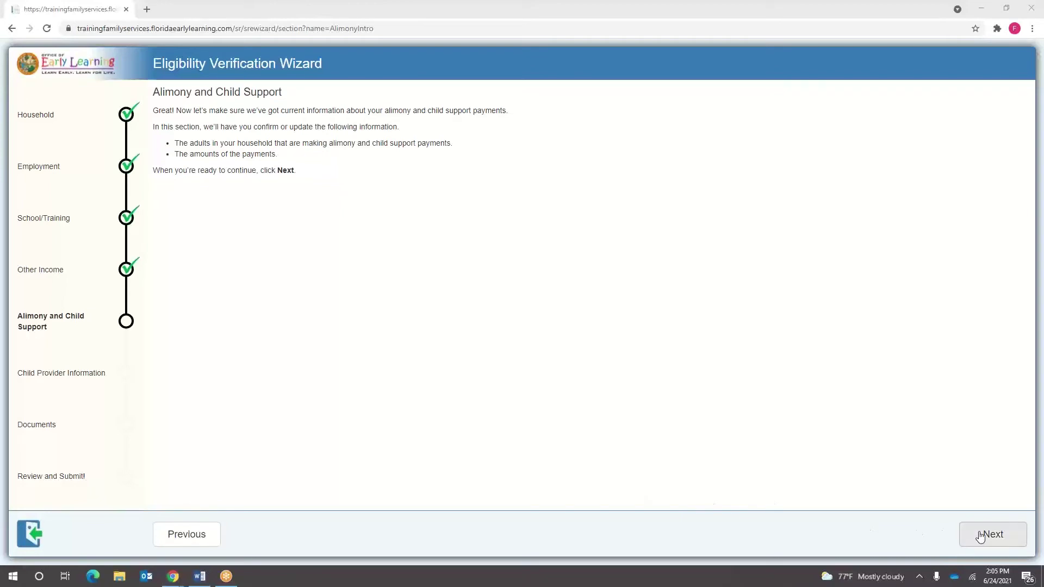
Open the alimony and child support payments for editing, confirm the section as accurate, and save Yes for both certifications of receiving no payments
{"action": "left_click", "coordinate": [979, 537]}
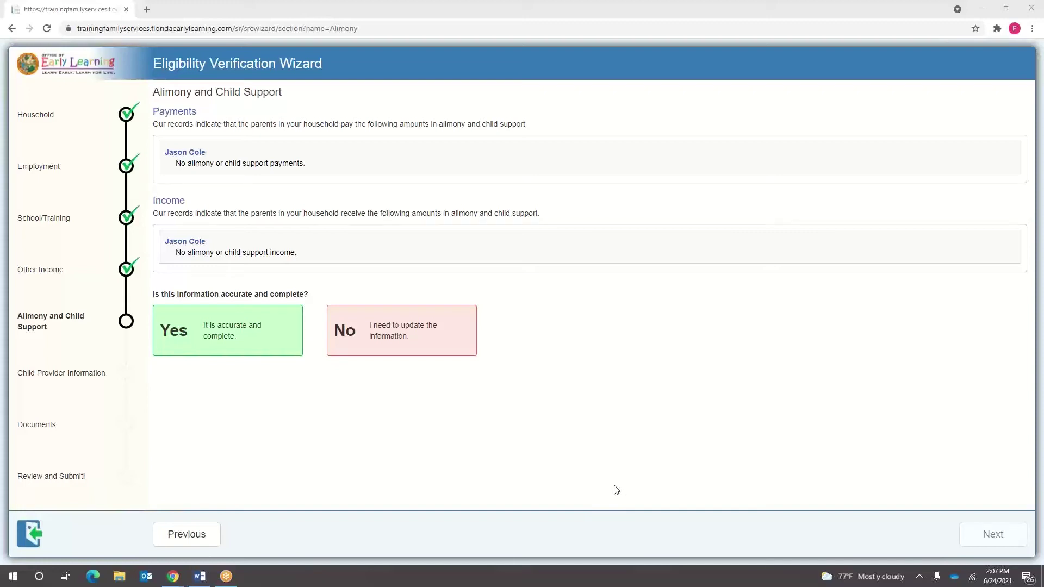
{"action": "left_click", "coordinate": [435, 341]}
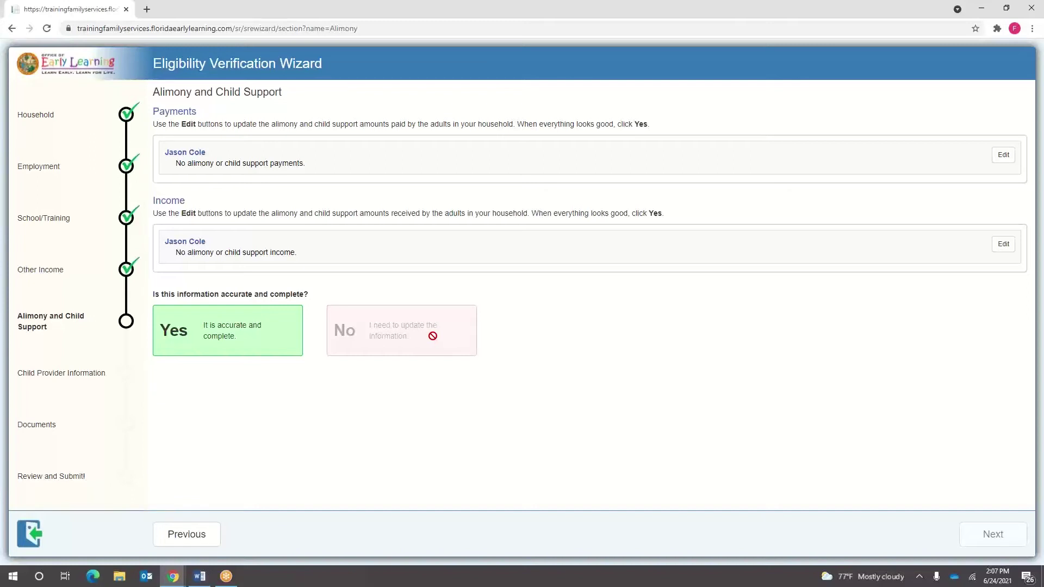
{"action": "left_click", "coordinate": [1003, 155]}
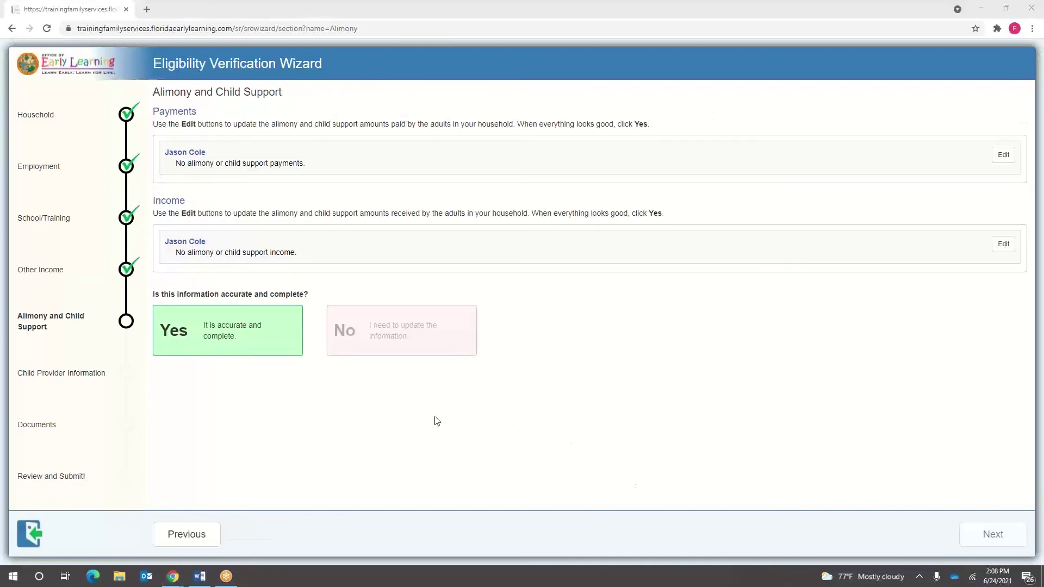
{"action": "left_click", "coordinate": [256, 342]}
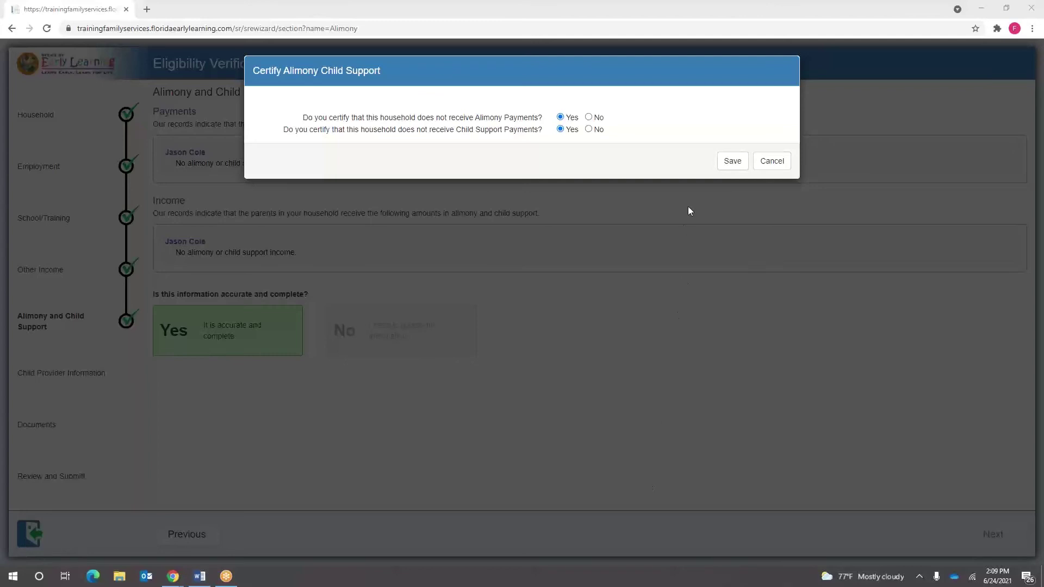
{"action": "left_click", "coordinate": [731, 161]}
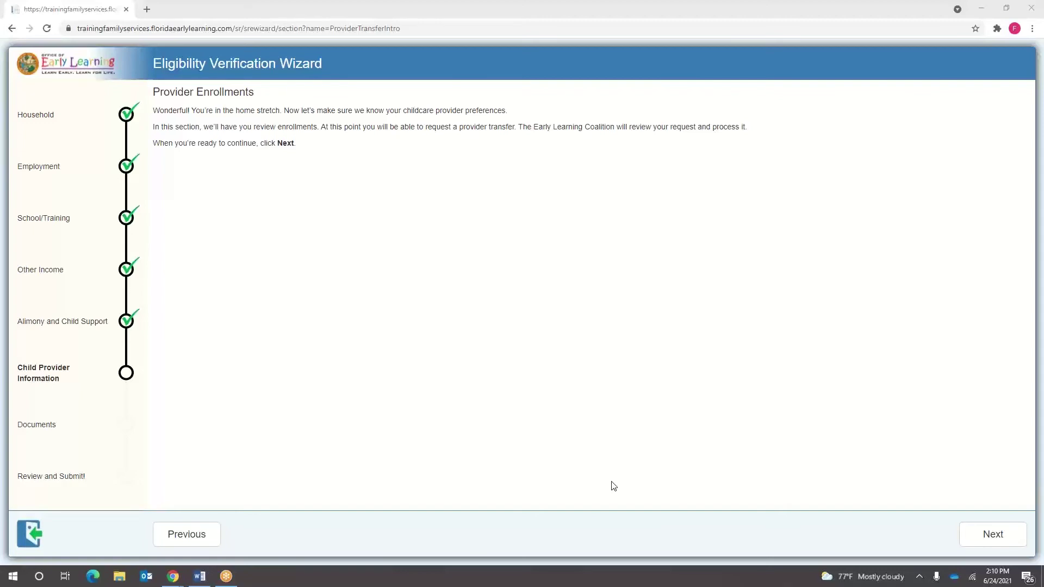
Open the child enrollments and the provider selections for updating, and confirm each of them as accurate and complete
{"action": "left_click", "coordinate": [992, 534]}
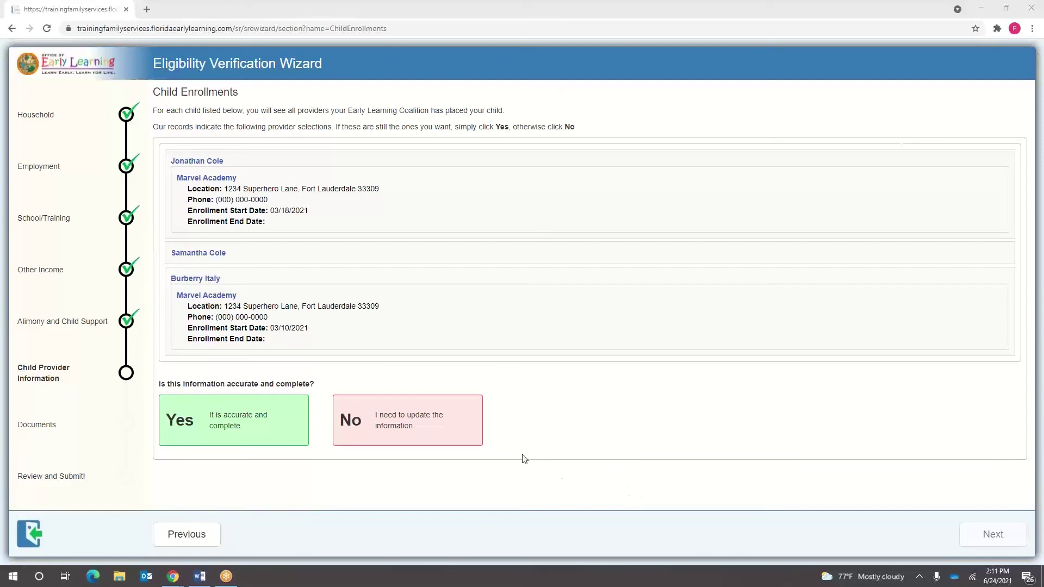
{"action": "left_click", "coordinate": [455, 431]}
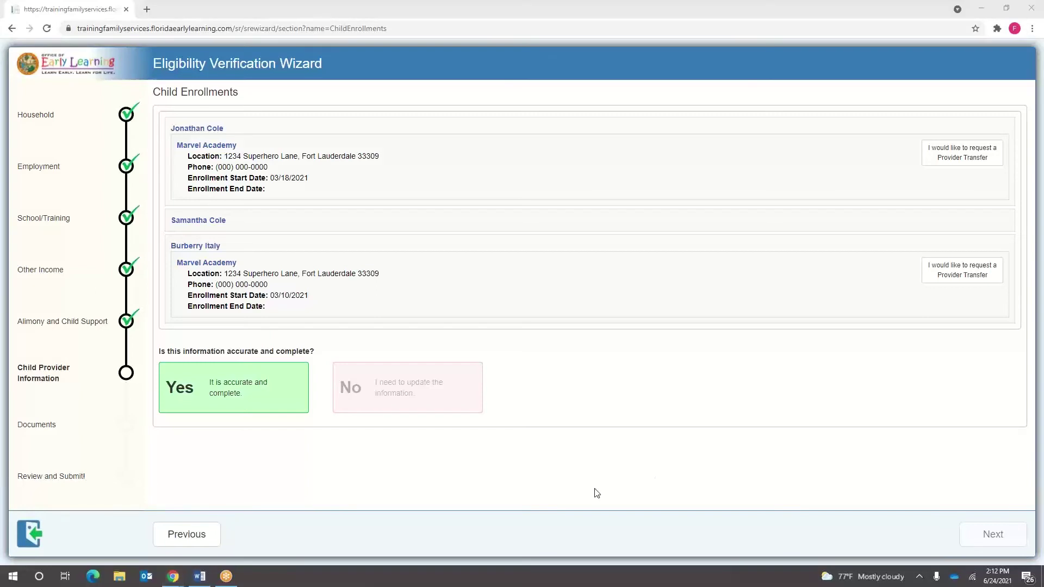
{"action": "left_click", "coordinate": [263, 394]}
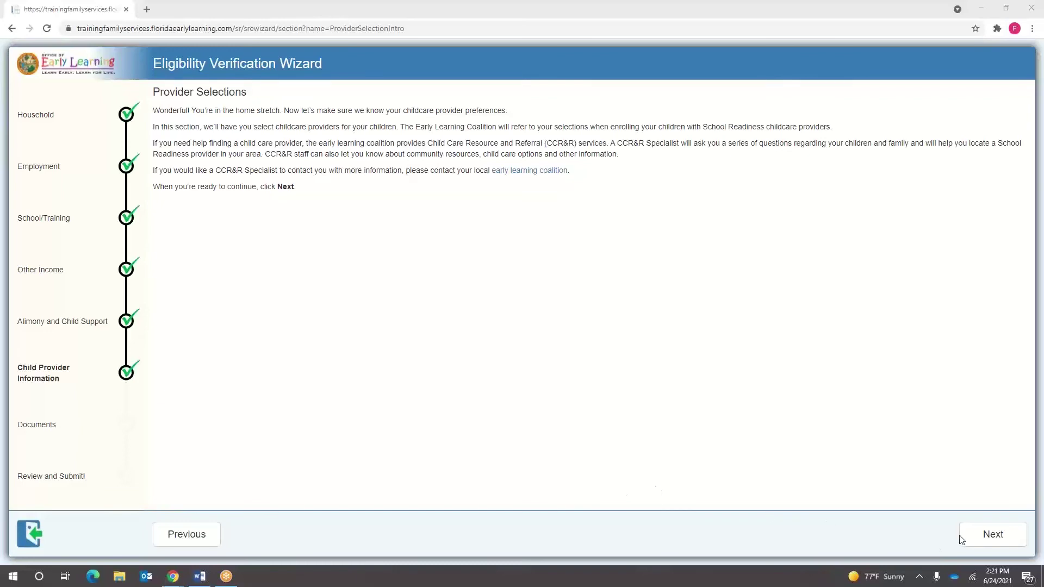
{"action": "left_click", "coordinate": [972, 538]}
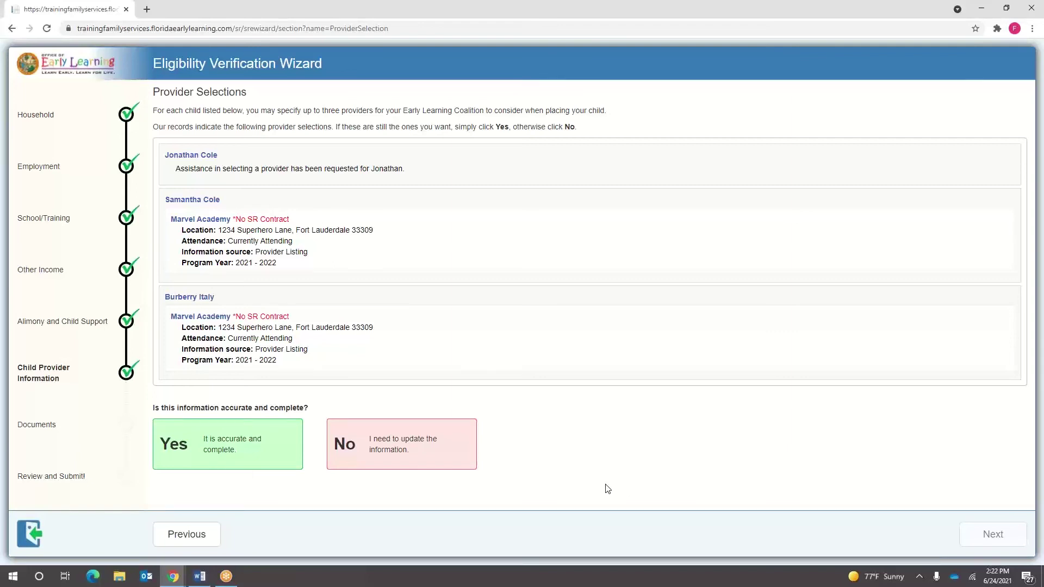
{"action": "left_click", "coordinate": [411, 452]}
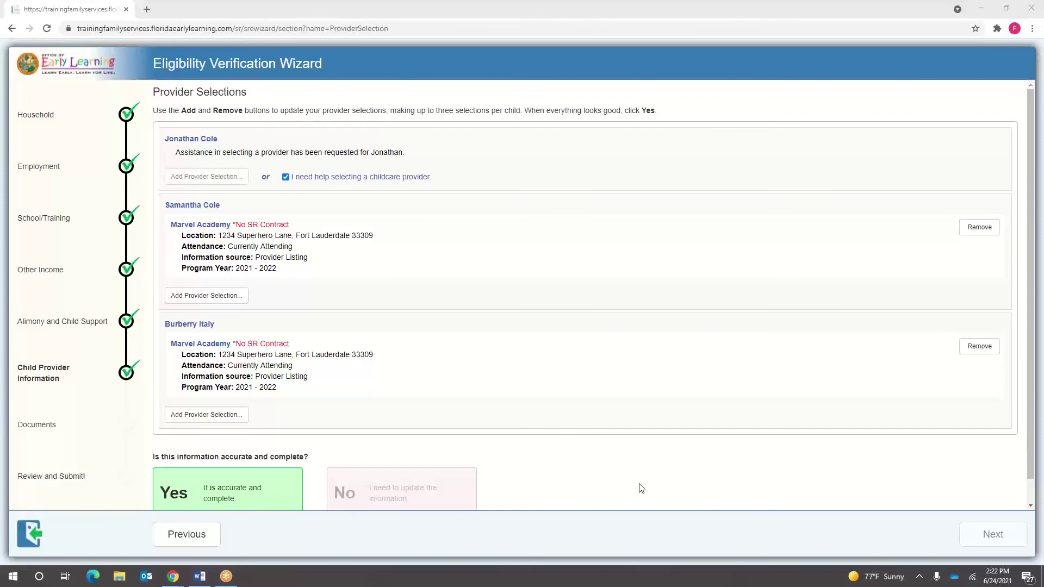
{"action": "left_click", "coordinate": [257, 492]}
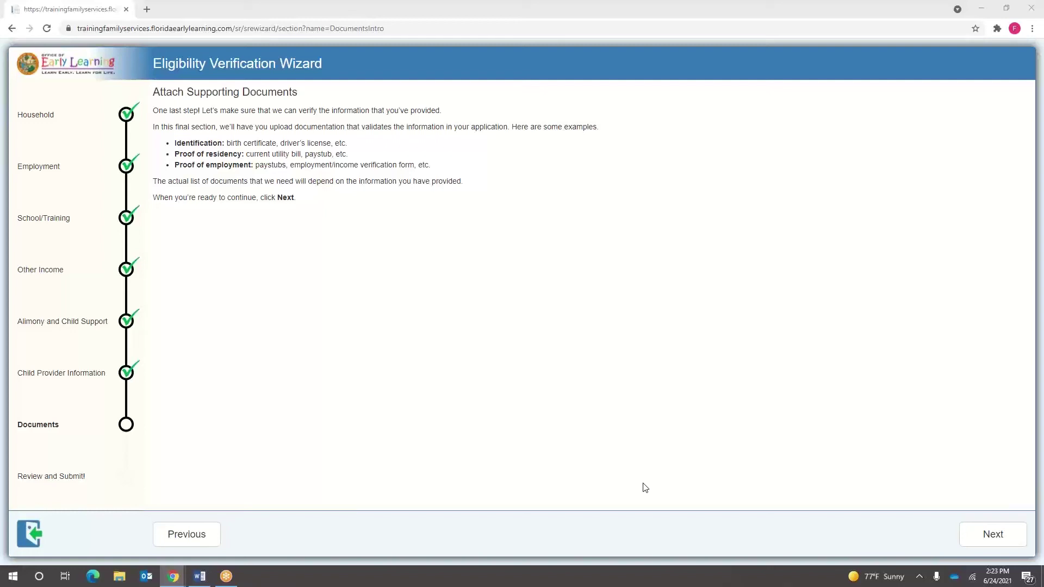
Confirm the supporting documents section without uploading any, and review all responses and confirm the household size, income totals and related information as accurate
{"action": "left_click", "coordinate": [985, 534]}
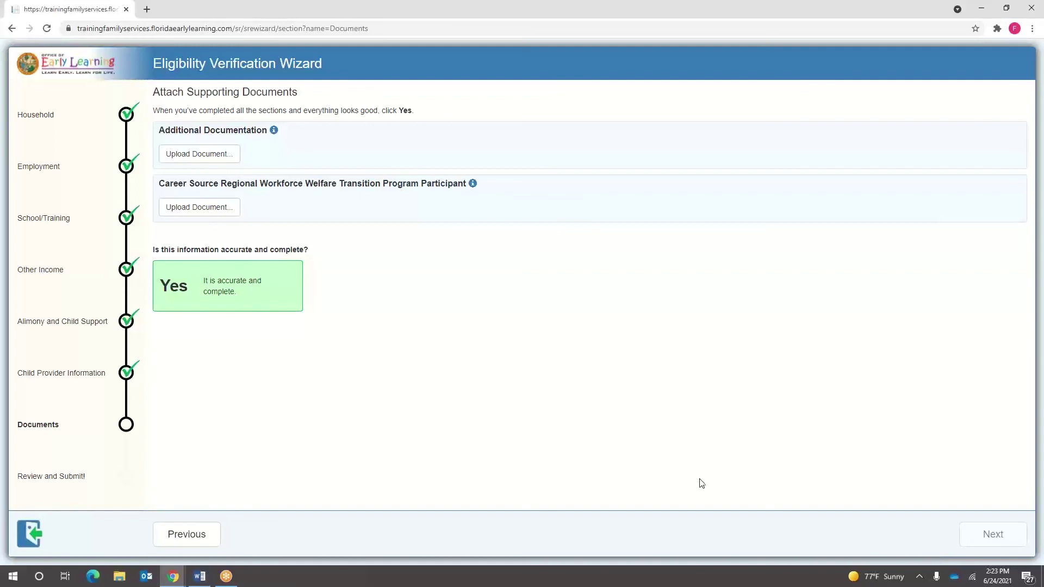
{"action": "left_click", "coordinate": [266, 302]}
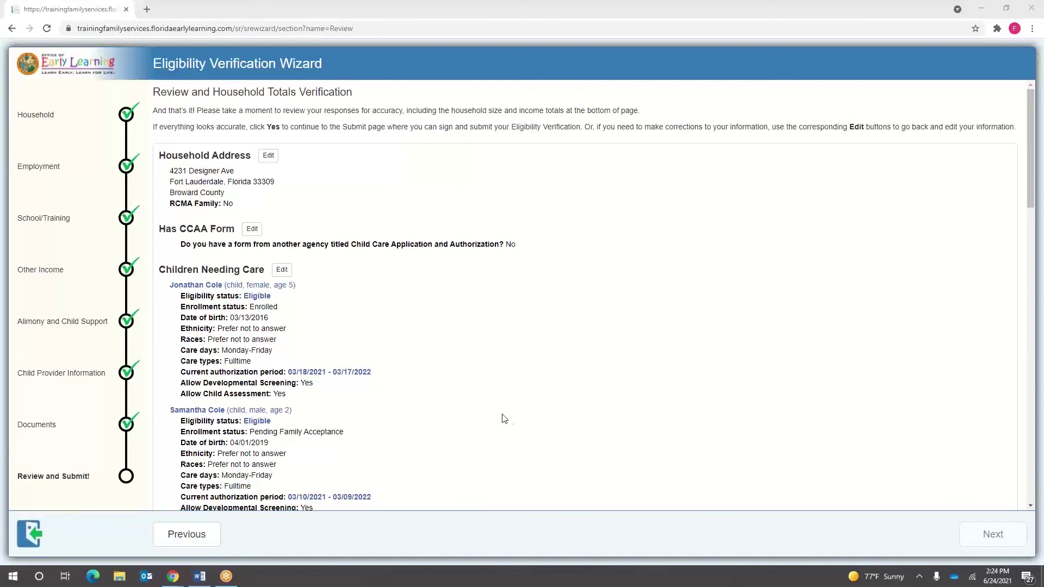
{"action": "scroll", "coordinate": [504, 418], "scroll_direction": "down", "scroll_amount": 3}
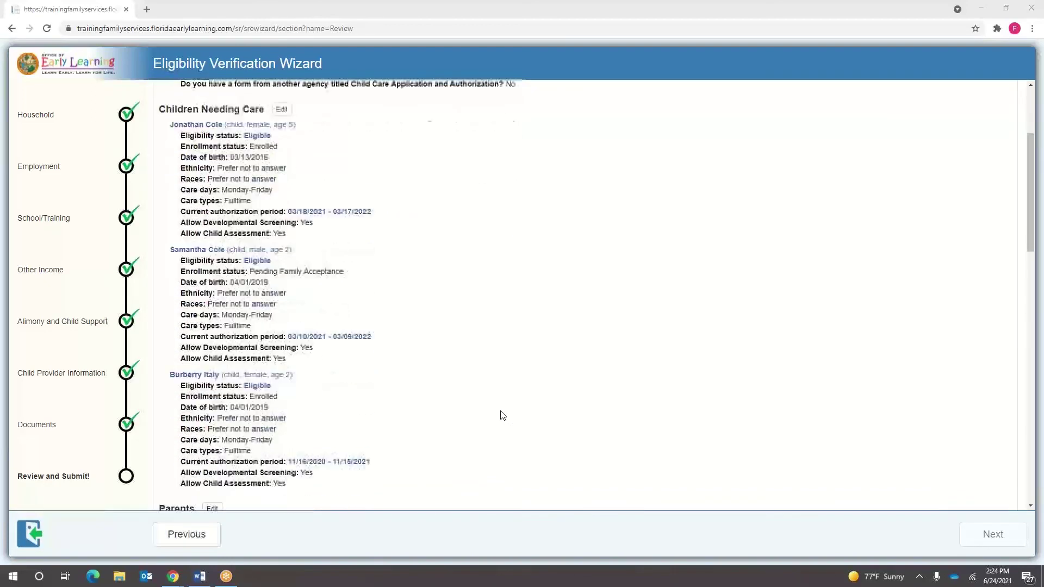
{"action": "scroll", "coordinate": [503, 415], "scroll_direction": "down", "scroll_amount": 1}
{"action": "scroll", "coordinate": [501, 411], "scroll_direction": "down", "scroll_amount": 3}
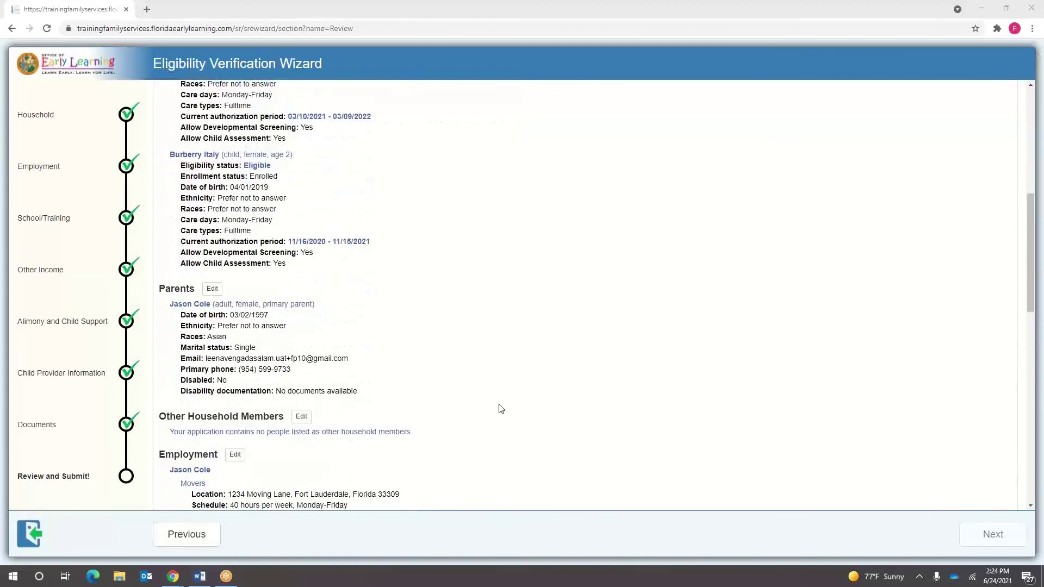
{"action": "scroll", "coordinate": [500, 409], "scroll_direction": "down", "scroll_amount": 3}
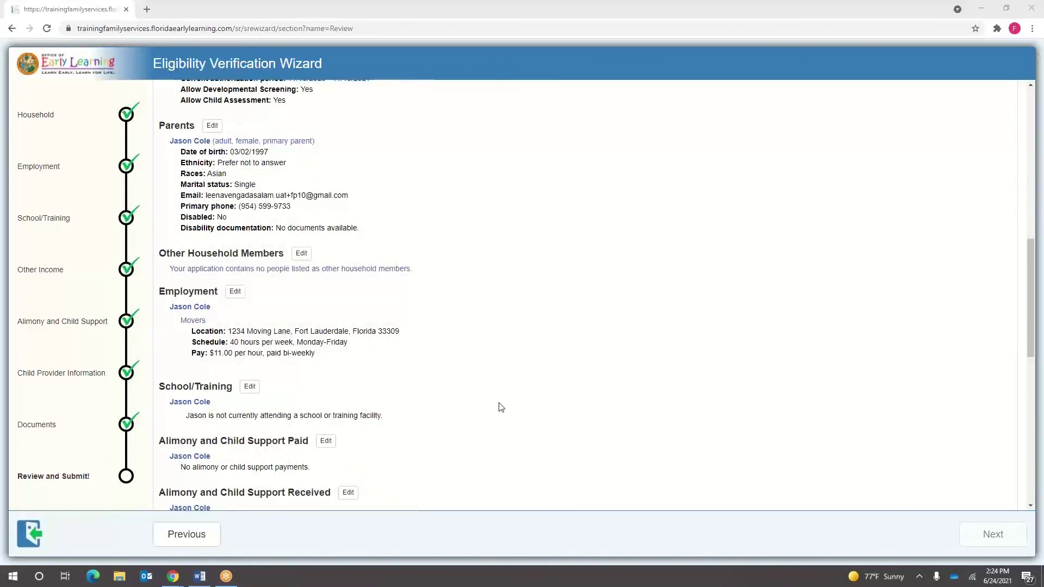
{"action": "scroll", "coordinate": [501, 407], "scroll_direction": "down", "scroll_amount": 2}
{"action": "scroll", "coordinate": [501, 405], "scroll_direction": "down", "scroll_amount": 2}
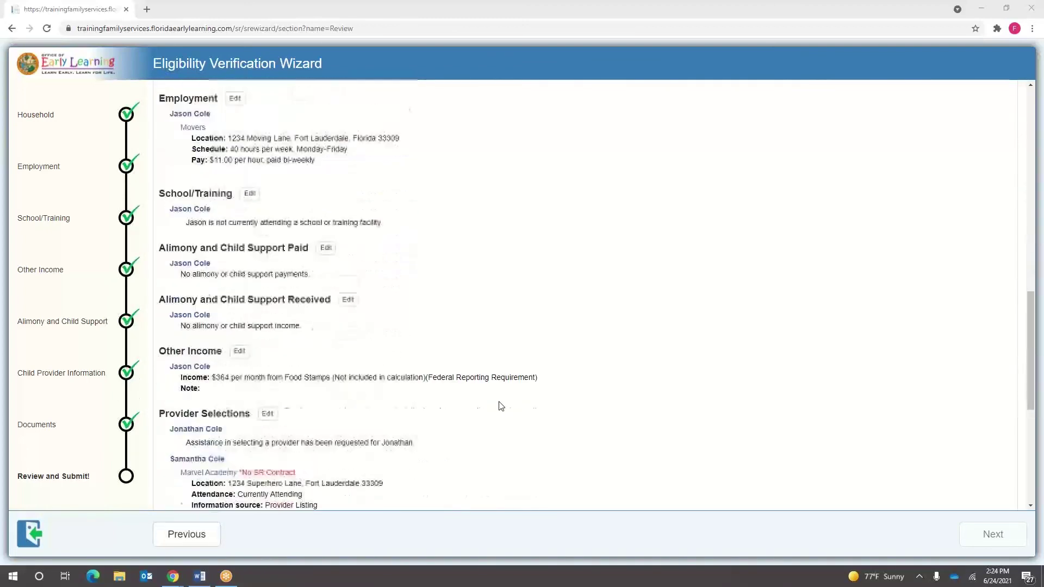
{"action": "scroll", "coordinate": [501, 406], "scroll_direction": "down", "scroll_amount": 2}
{"action": "scroll", "coordinate": [501, 405], "scroll_direction": "down", "scroll_amount": 3}
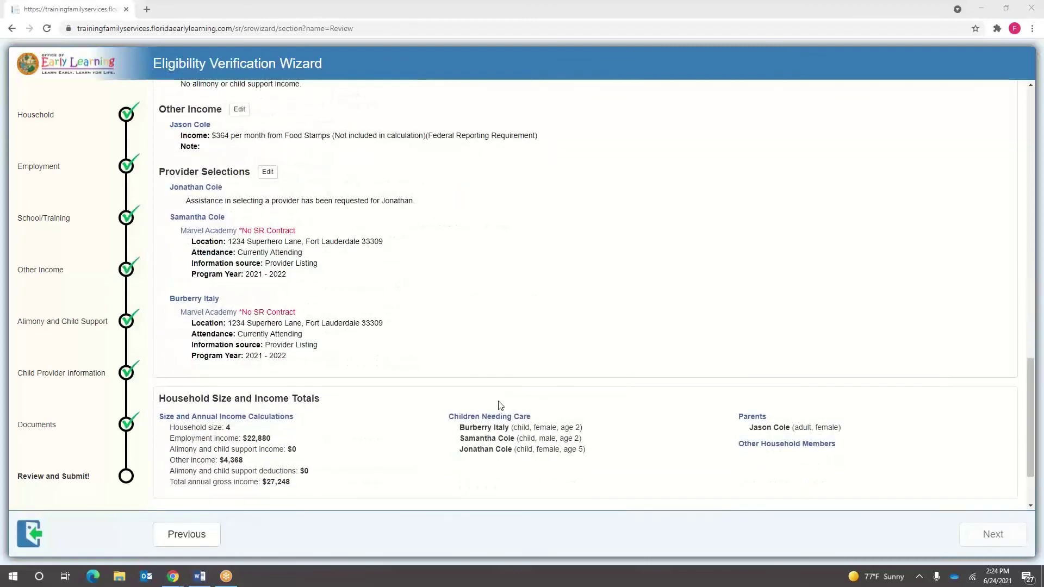
{"action": "scroll", "coordinate": [501, 405], "scroll_direction": "down", "scroll_amount": 2}
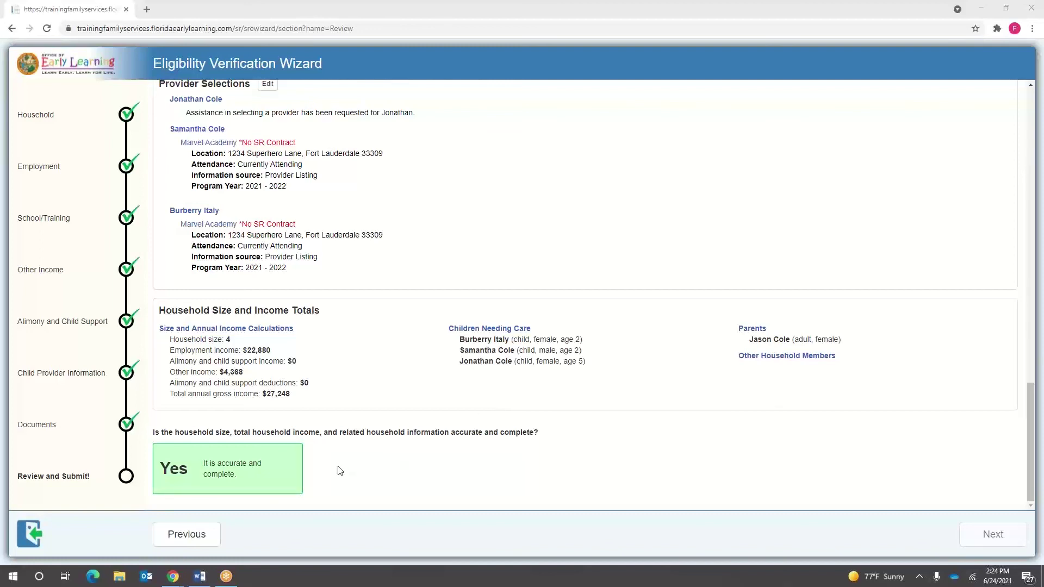
{"action": "left_click", "coordinate": [266, 476]}
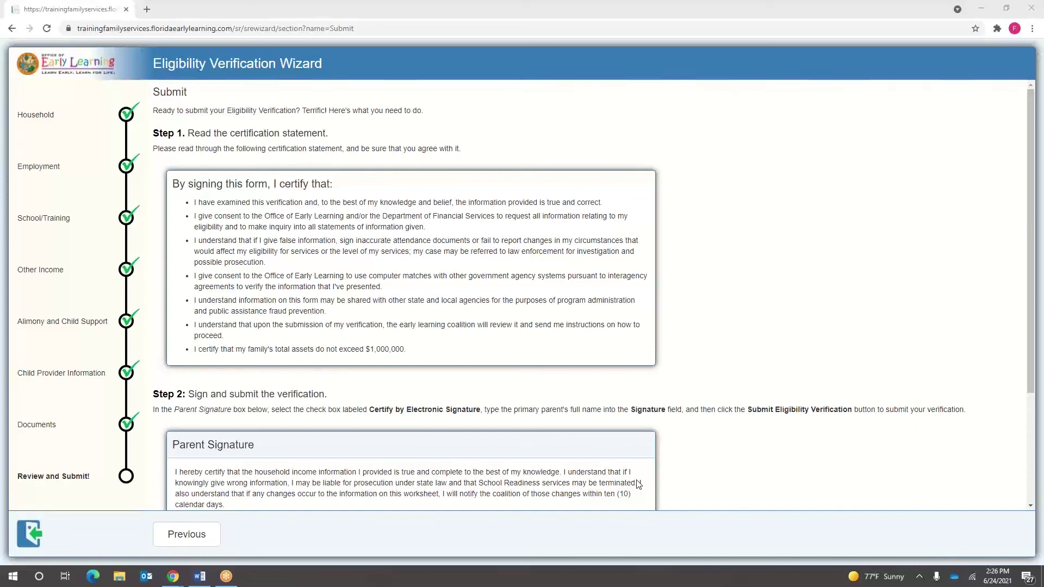
Read the certification statement, certify by electronic signature, enter the primary parent's full name as the signature and submit the eligibility verification
{"action": "scroll", "coordinate": [558, 375], "scroll_direction": "down", "scroll_amount": 2}
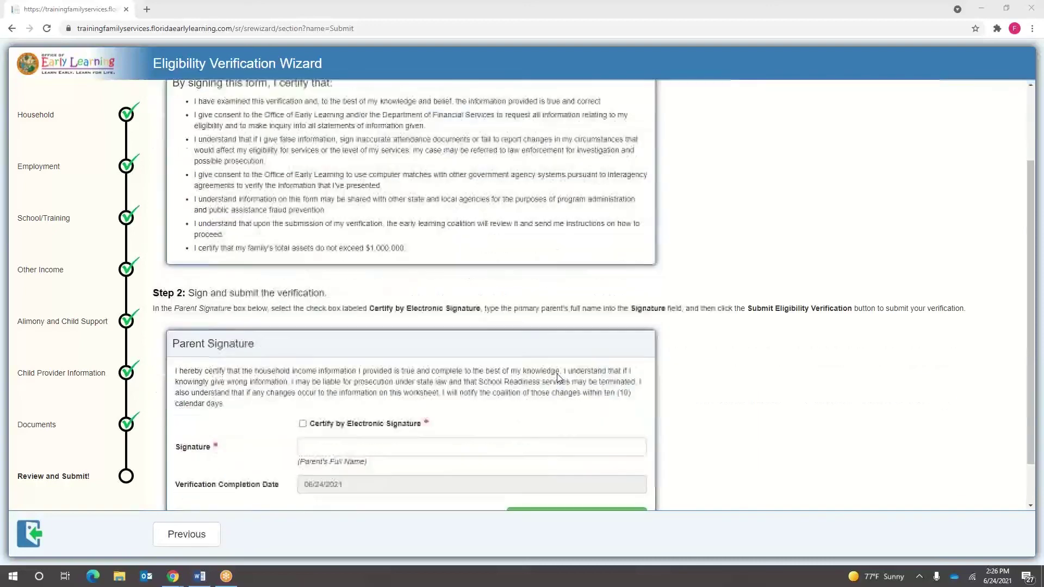
{"action": "scroll", "coordinate": [557, 375], "scroll_direction": "down", "scroll_amount": 1}
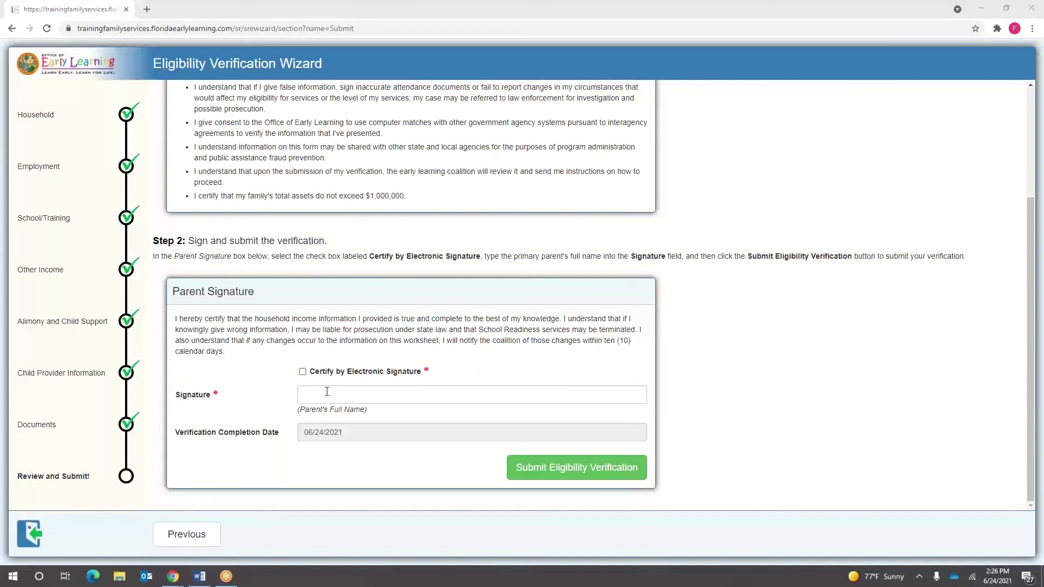
{"action": "left_click", "coordinate": [305, 377]}
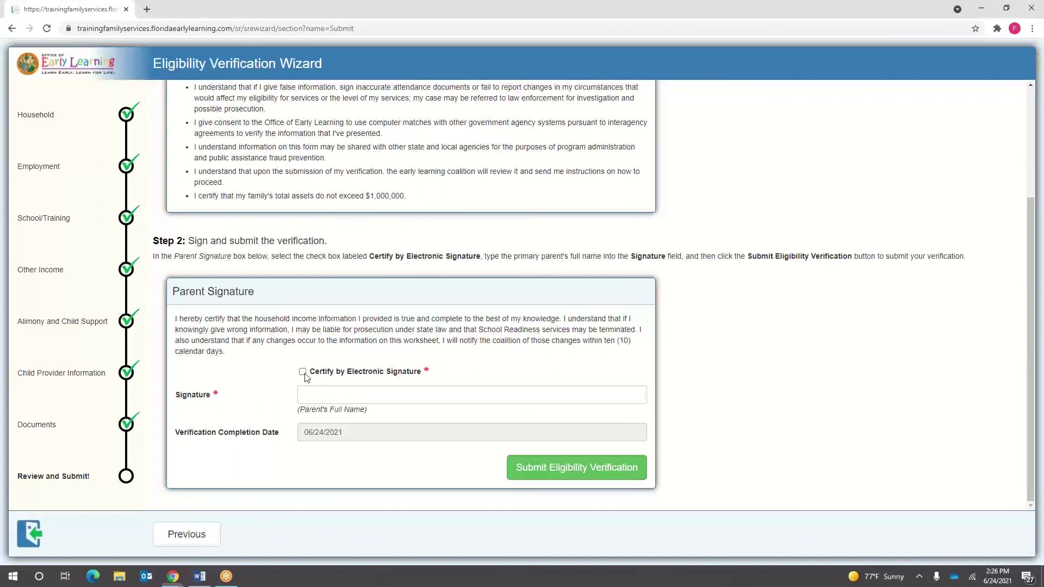
{"action": "left_click", "coordinate": [315, 398]}
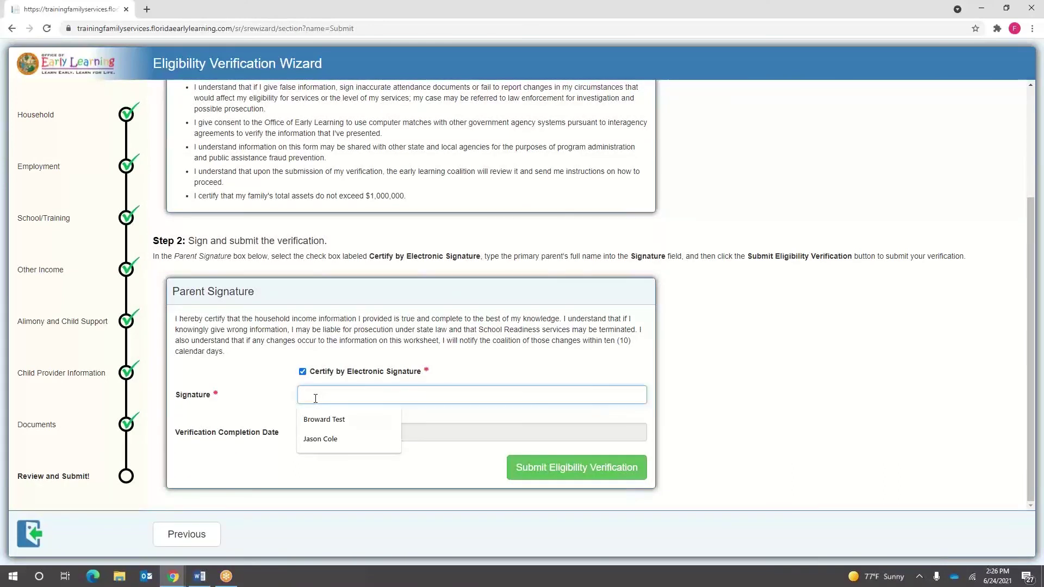
{"action": "left_click", "coordinate": [327, 438]}
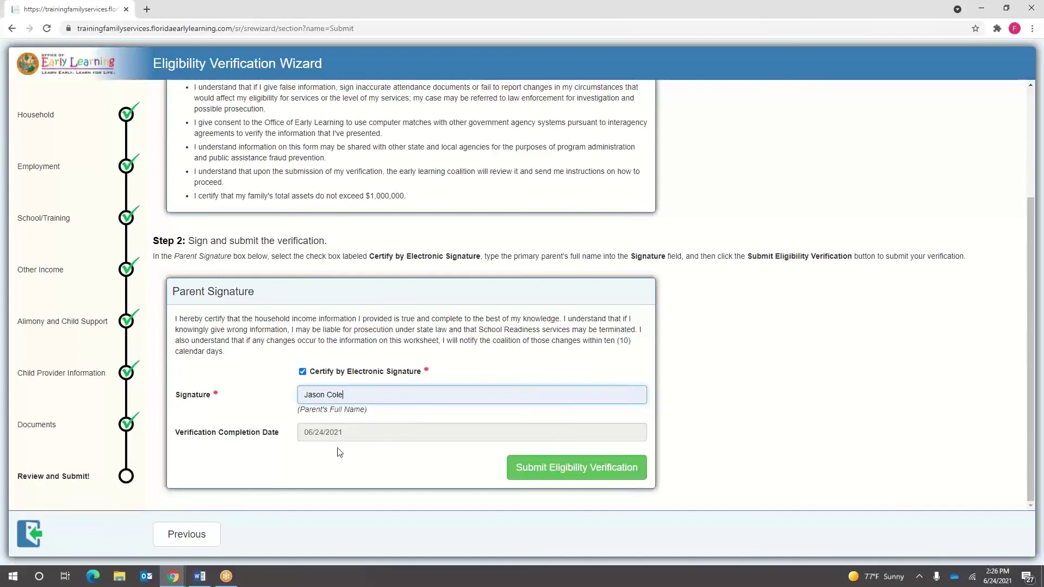
{"action": "left_click", "coordinate": [536, 472]}
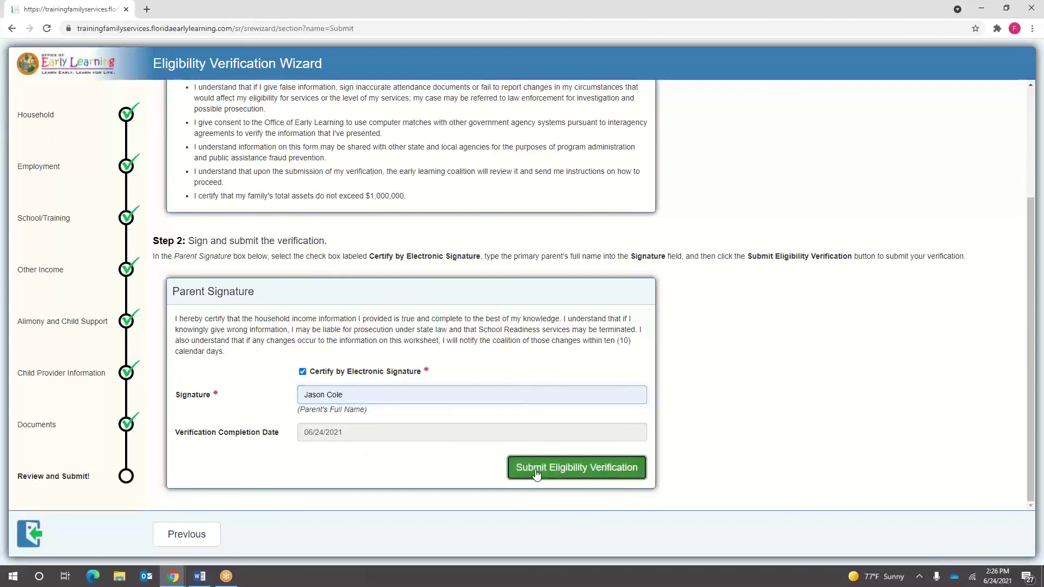